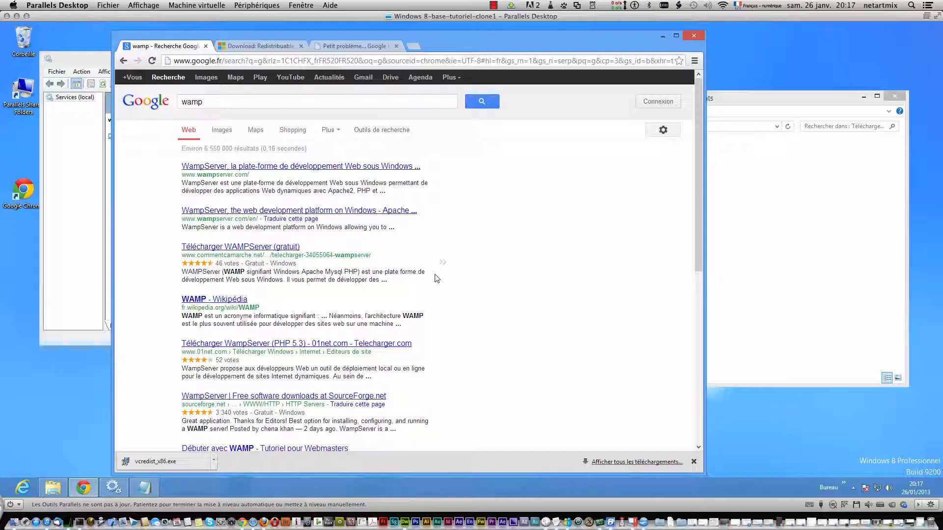
Open the French WampServer website from the Google search results for wamp.
{"action": "left_click", "coordinate": [865, 51]}
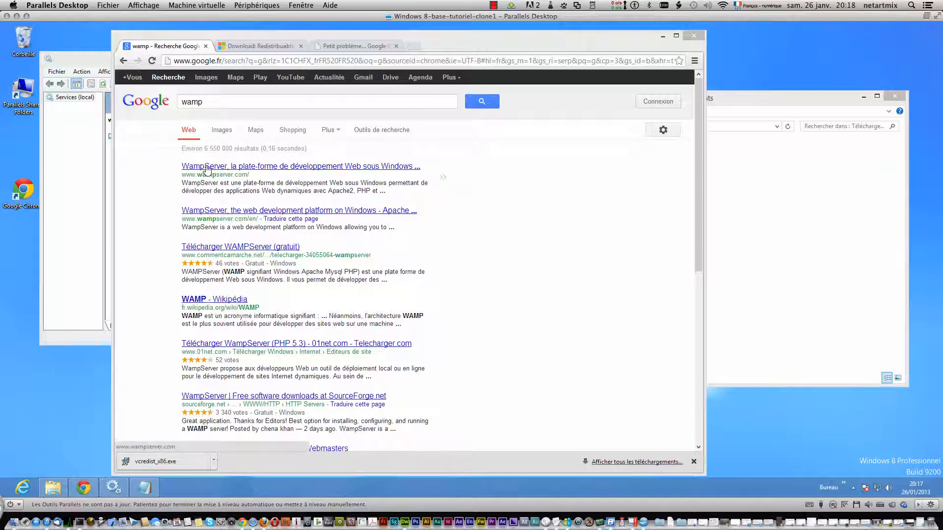
{"action": "left_click", "coordinate": [237, 166]}
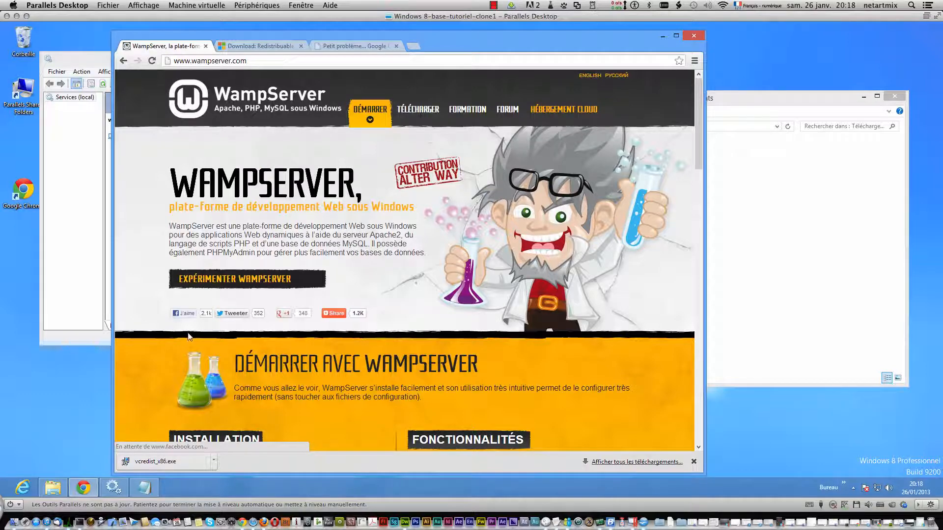
{"action": "left_click", "coordinate": [334, 315]}
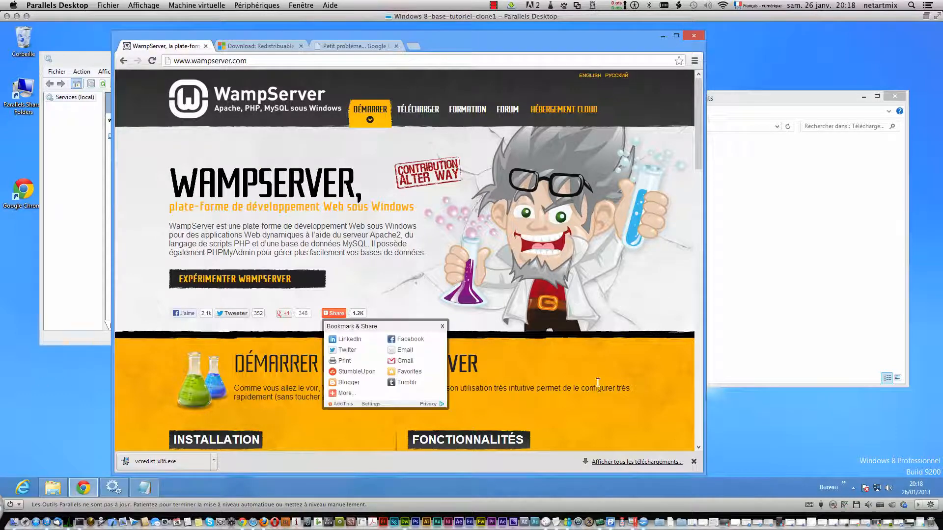
Minimise the Téléchargements folder, the browser, the httpd.conf file and the Services window to clear the desktop.
{"action": "left_click", "coordinate": [863, 98]}
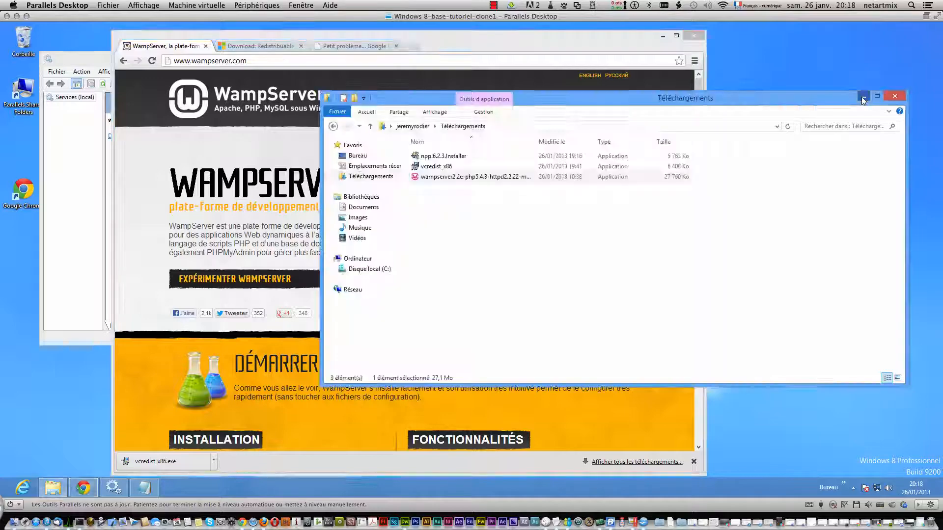
{"action": "left_click", "coordinate": [863, 97]}
{"action": "left_click", "coordinate": [665, 35]}
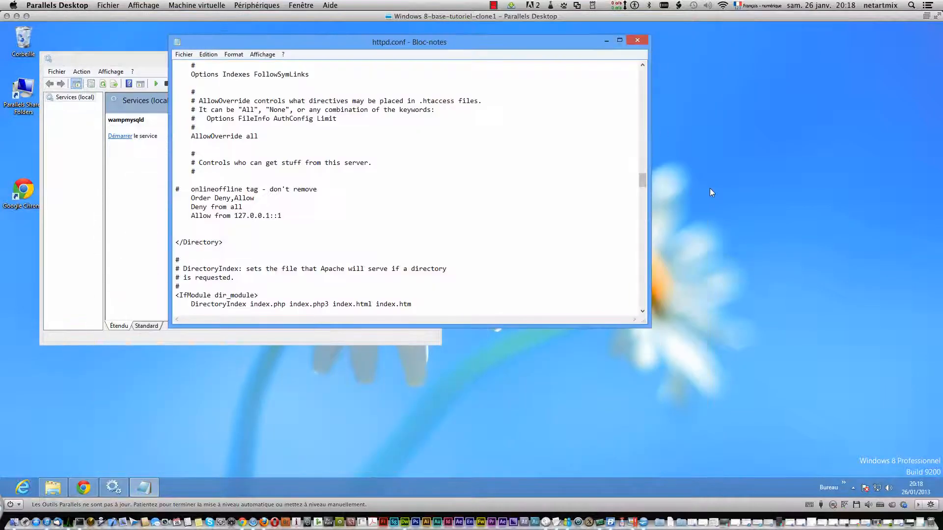
{"action": "left_click", "coordinate": [603, 39]}
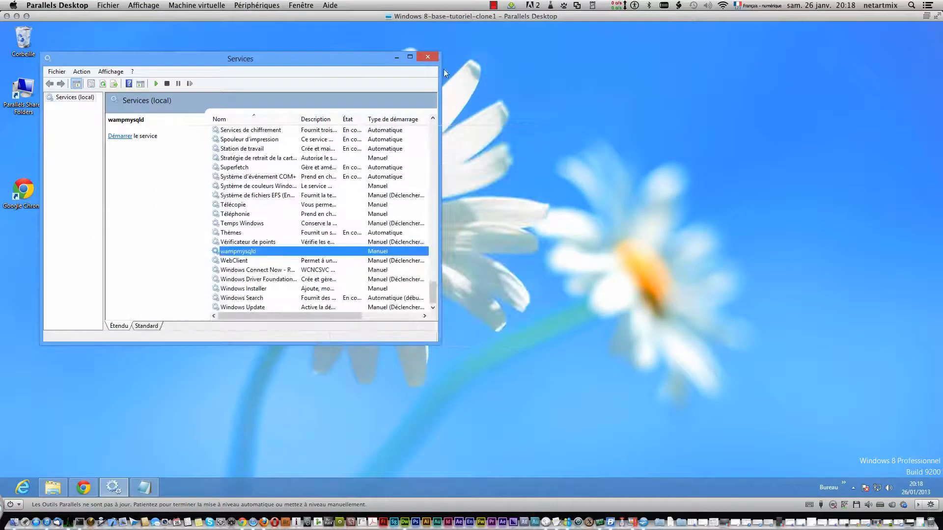
{"action": "left_click", "coordinate": [396, 57]}
Show all Control Panel items as large icons and open the Système page to check the Windows system type.
{"action": "right_click", "coordinate": [485, 201]}
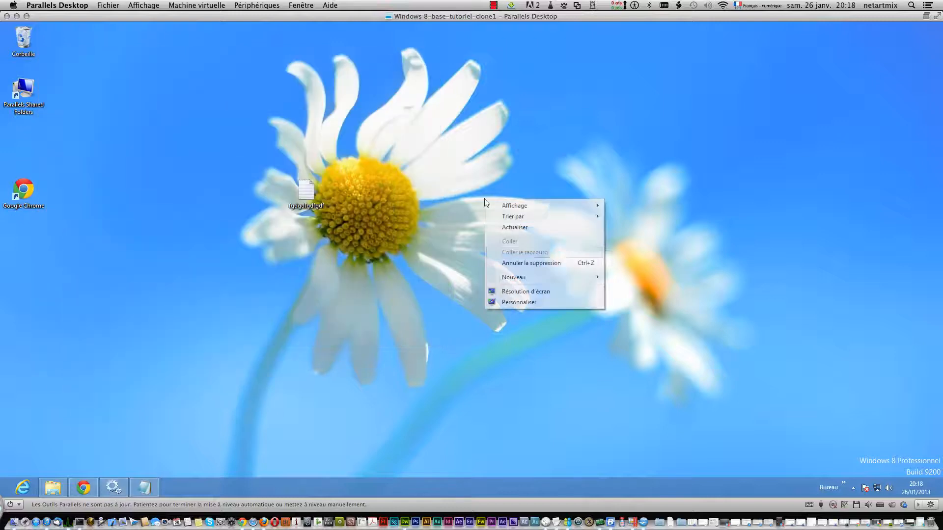
{"action": "left_click", "coordinate": [570, 303]}
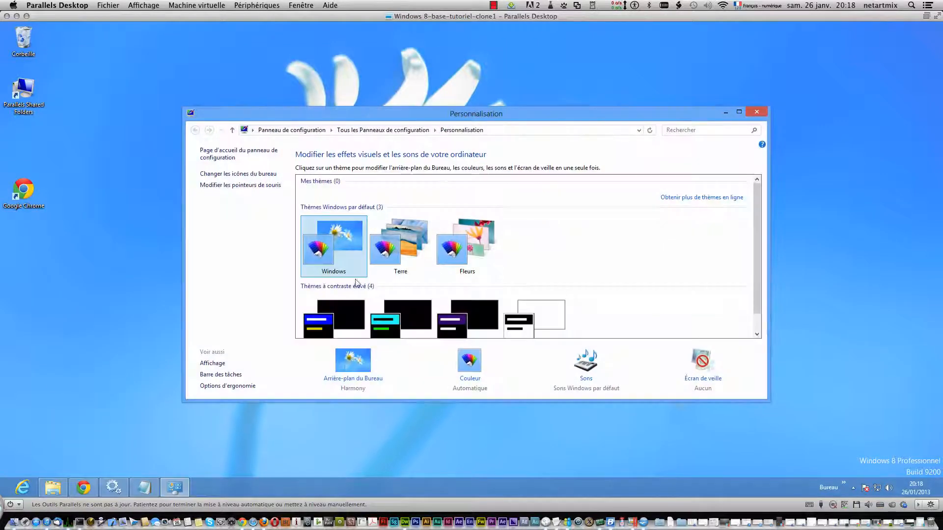
{"action": "left_click", "coordinate": [274, 130]}
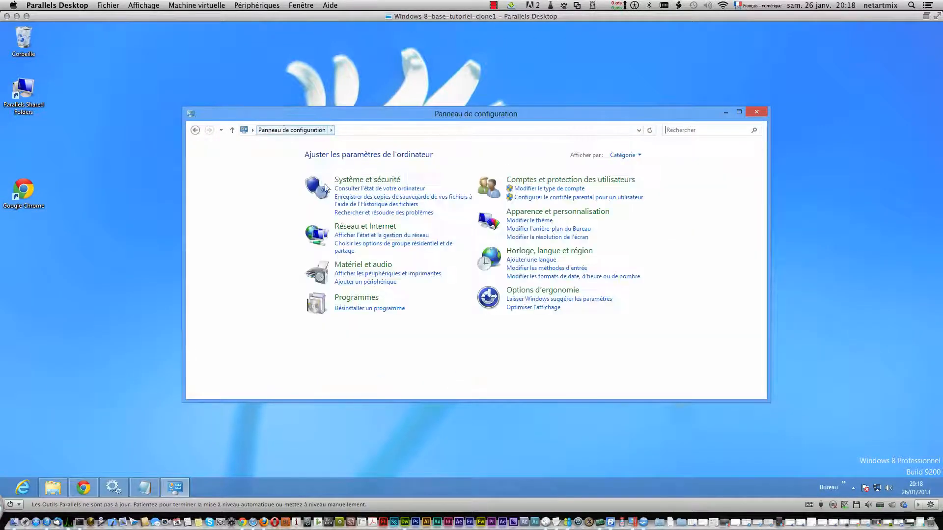
{"action": "left_click", "coordinate": [624, 155]}
{"action": "left_click", "coordinate": [636, 183]}
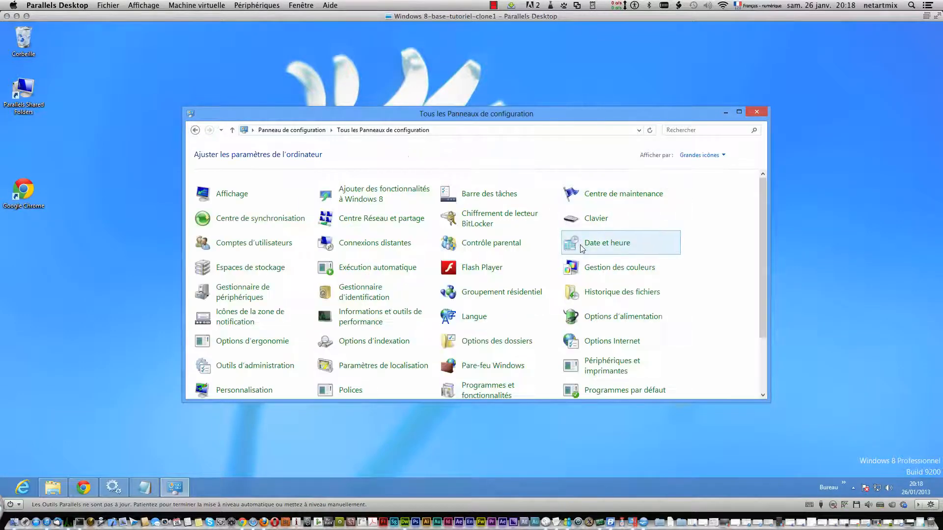
{"action": "scroll", "coordinate": [511, 275], "scroll_direction": "down", "scroll_amount": 3}
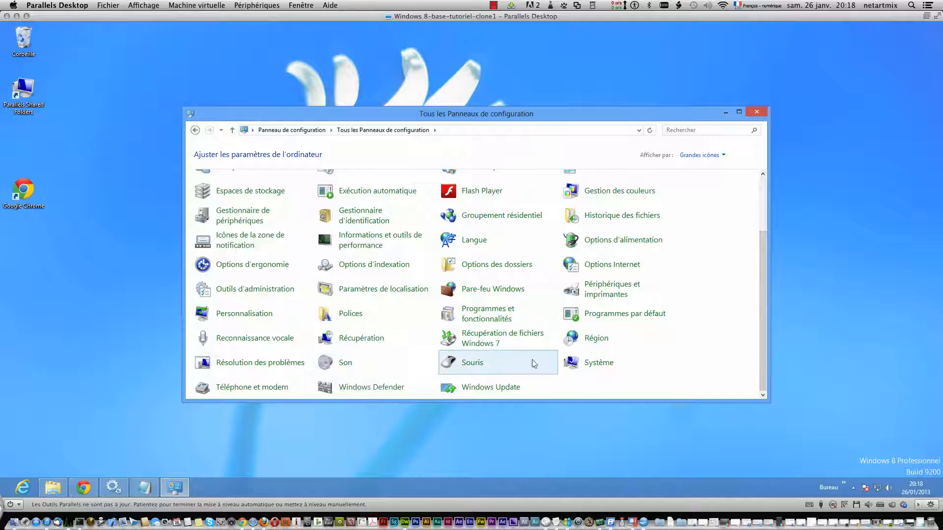
{"action": "left_click", "coordinate": [589, 368]}
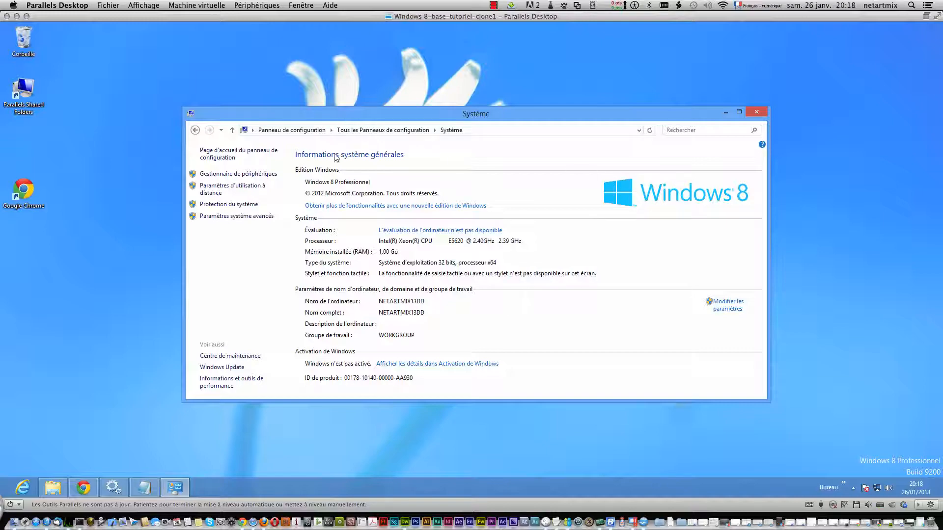
Return to the WampServer site in Chrome and go to its list of downloadable versions.
{"action": "left_click", "coordinate": [83, 487]}
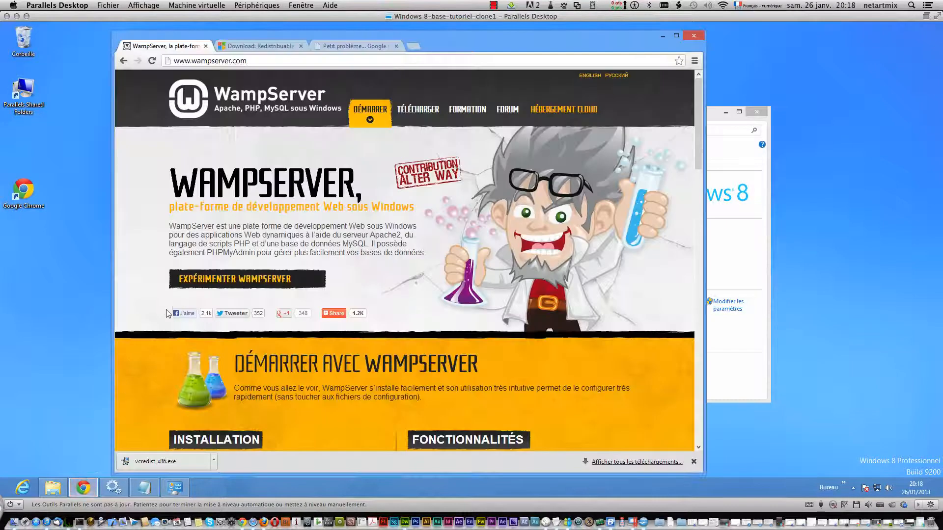
{"action": "scroll", "coordinate": [342, 299], "scroll_direction": "down", "scroll_amount": 6}
{"action": "scroll", "coordinate": [358, 221], "scroll_direction": "up", "scroll_amount": 4}
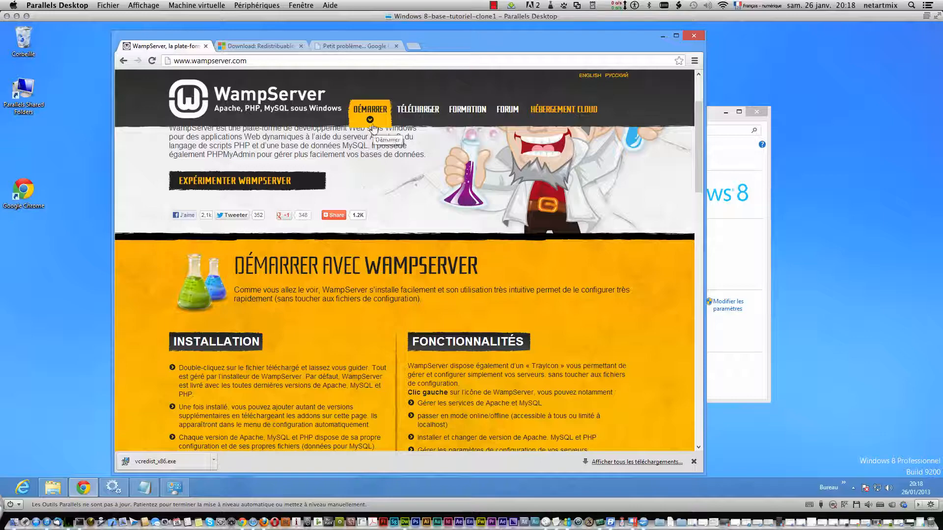
{"action": "left_click", "coordinate": [403, 118]}
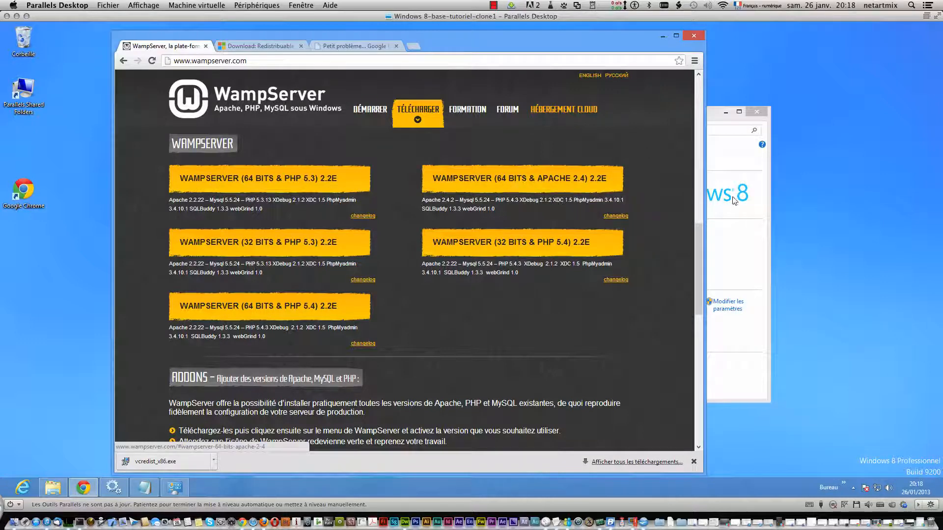
Bring up the Téléchargements folder, widen the Nom column to show full file names, and reposition the window over the browser.
{"action": "left_click", "coordinate": [52, 487]}
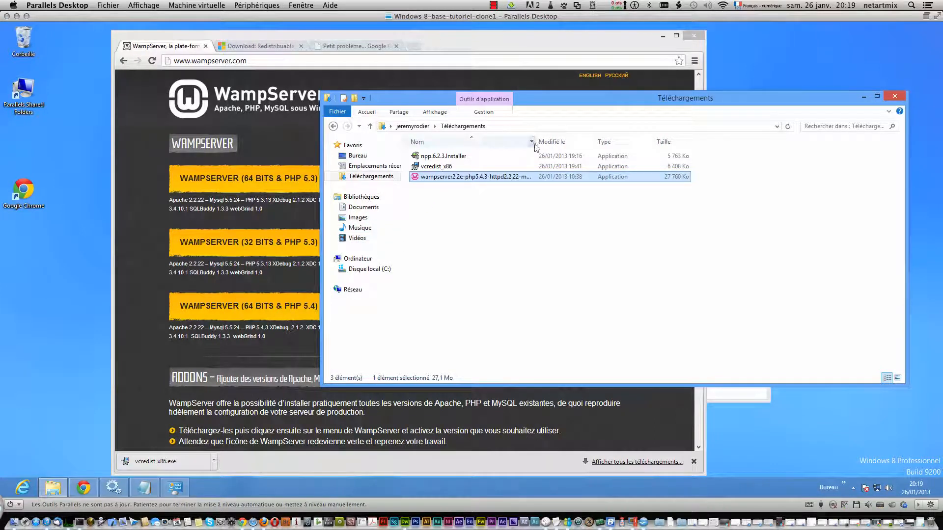
{"action": "left_click_drag", "start_coordinate": [537, 143], "coordinate": [614, 142]}
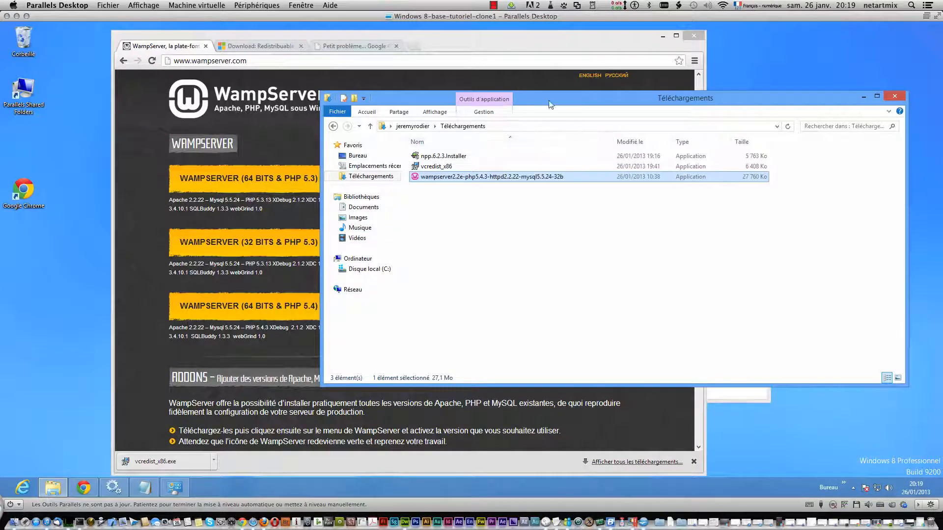
{"action": "left_click_drag", "start_coordinate": [550, 100], "coordinate": [583, 257]}
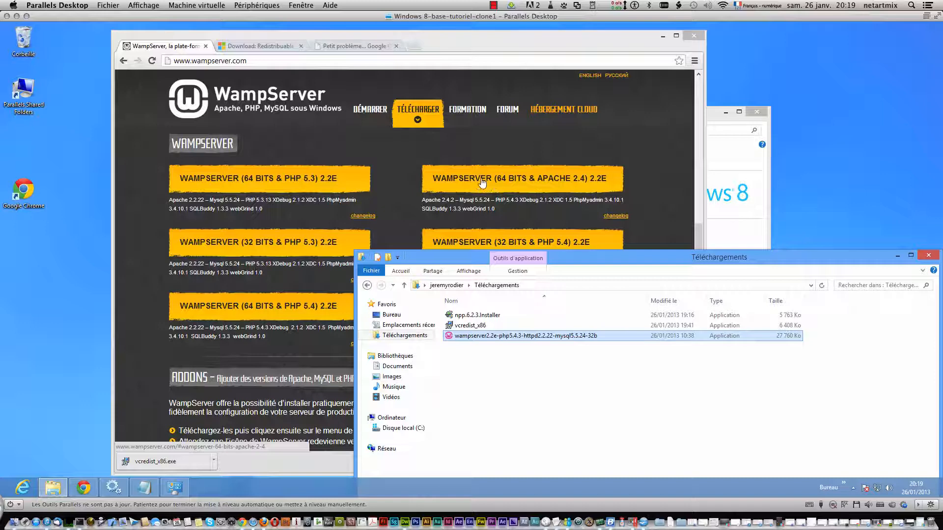
{"action": "left_click_drag", "start_coordinate": [603, 257], "coordinate": [582, 169]}
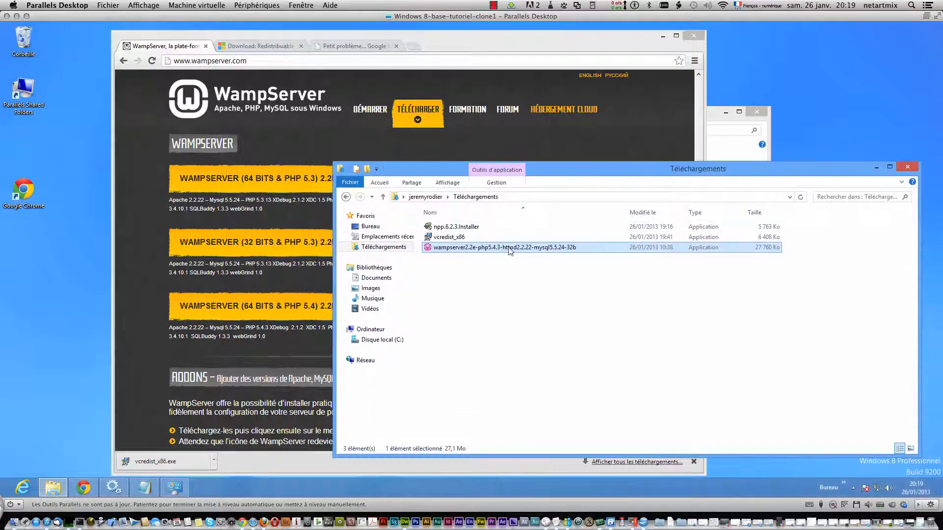
{"action": "left_click", "coordinate": [434, 240]}
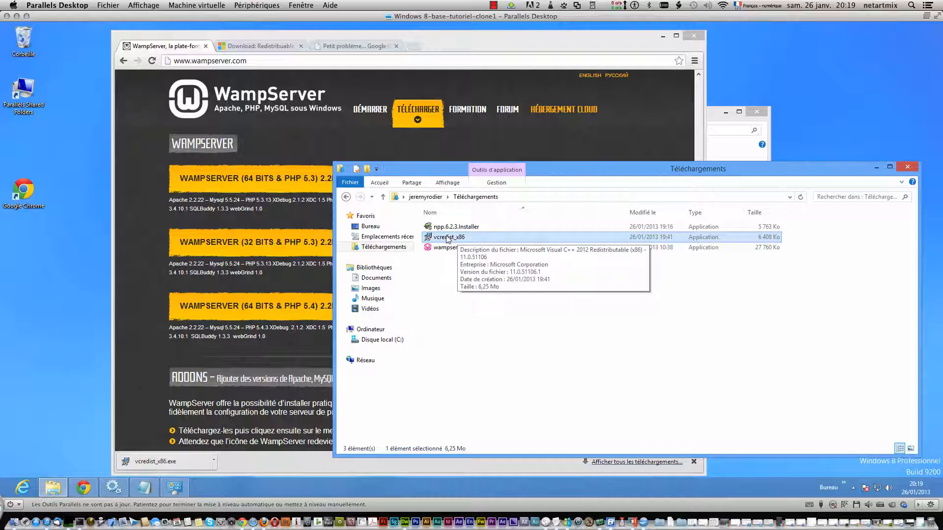
{"action": "right_click", "coordinate": [448, 239]}
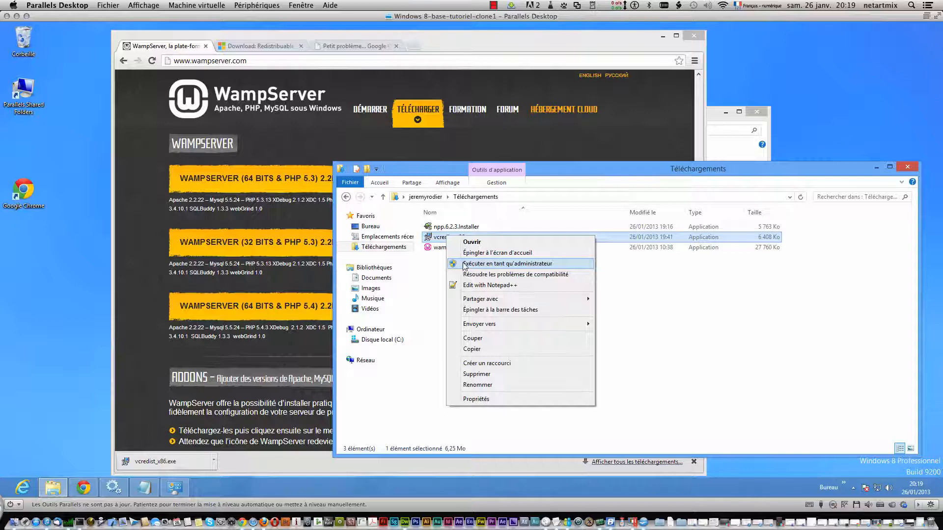
{"action": "left_click", "coordinate": [498, 265]}
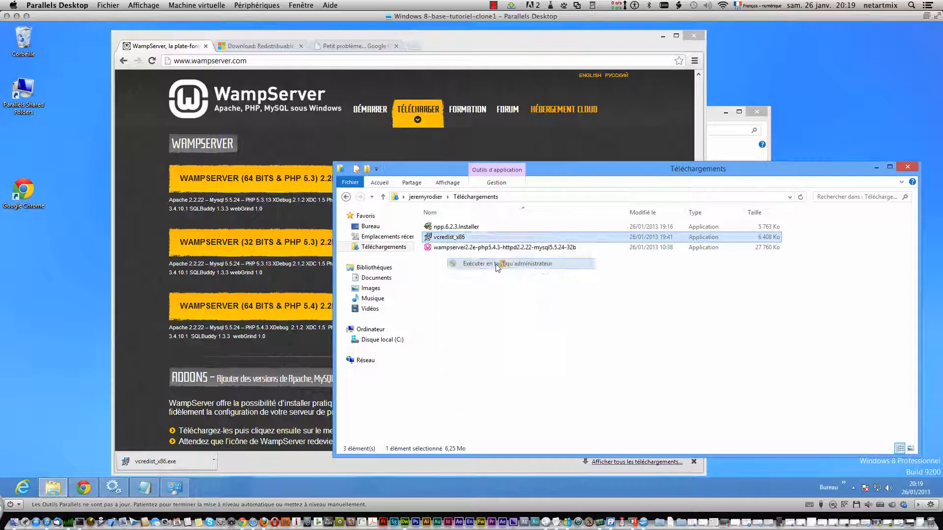
{"action": "left_click", "coordinate": [662, 345]}
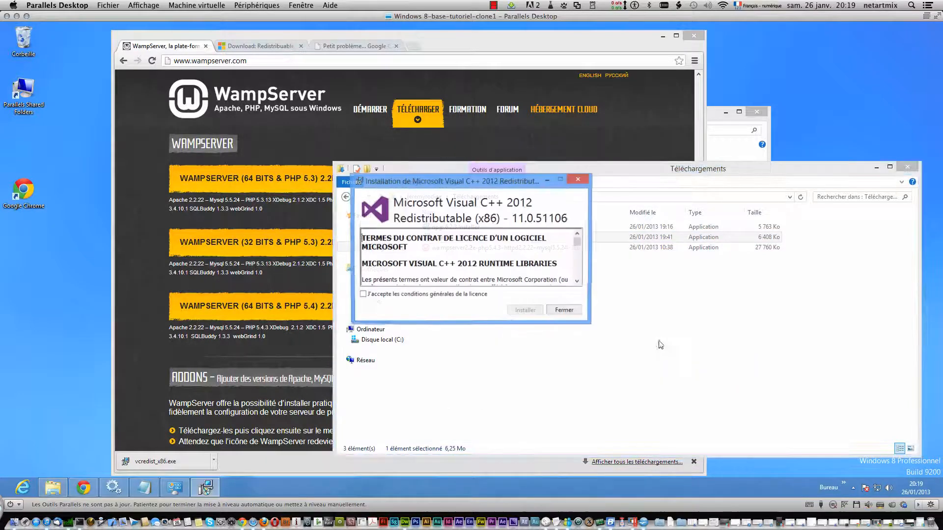
{"action": "left_click", "coordinate": [564, 311]}
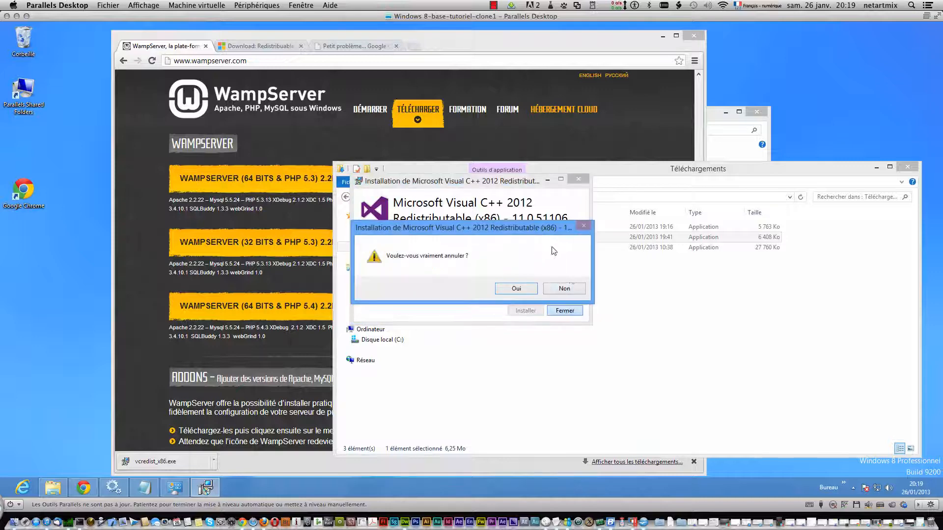
{"action": "left_click", "coordinate": [535, 291]}
Check the Microsoft download page for Redistribuable Visual C++ pour Visual Studio 2012 Update 1 and its title.
{"action": "left_click", "coordinate": [265, 46]}
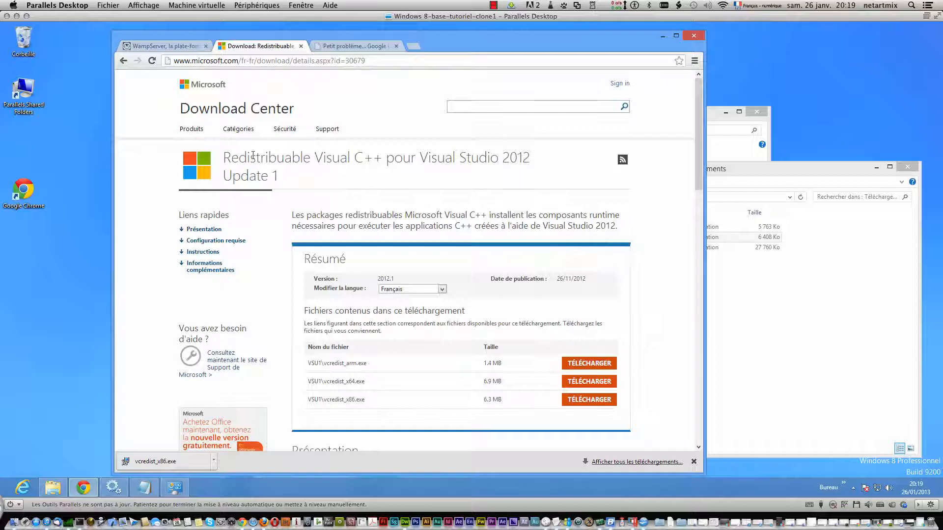
{"action": "left_click_drag", "start_coordinate": [252, 156], "coordinate": [544, 165]}
{"action": "left_click", "coordinate": [563, 227]}
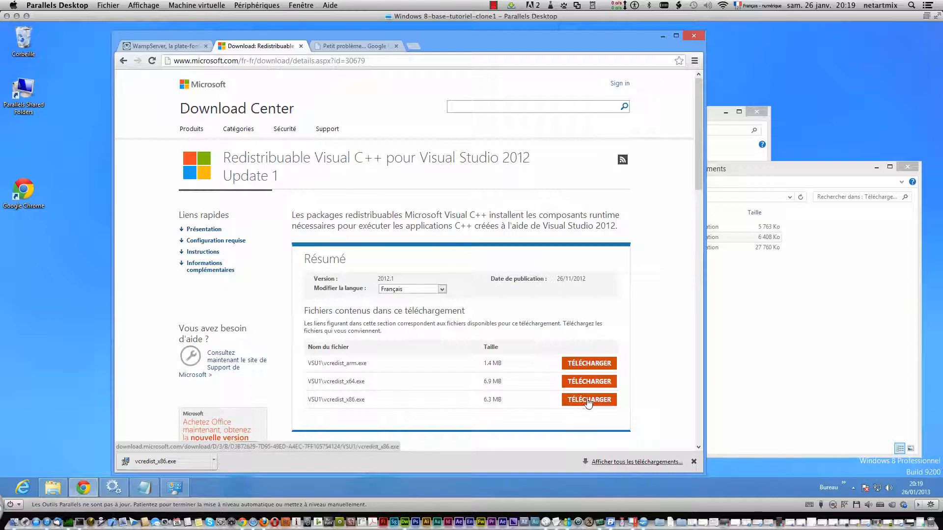
Run vcredist_x86 from the Téléchargements folder as administrator and authorise it to make changes to the computer.
{"action": "left_click", "coordinate": [747, 321]}
{"action": "left_click", "coordinate": [519, 241]}
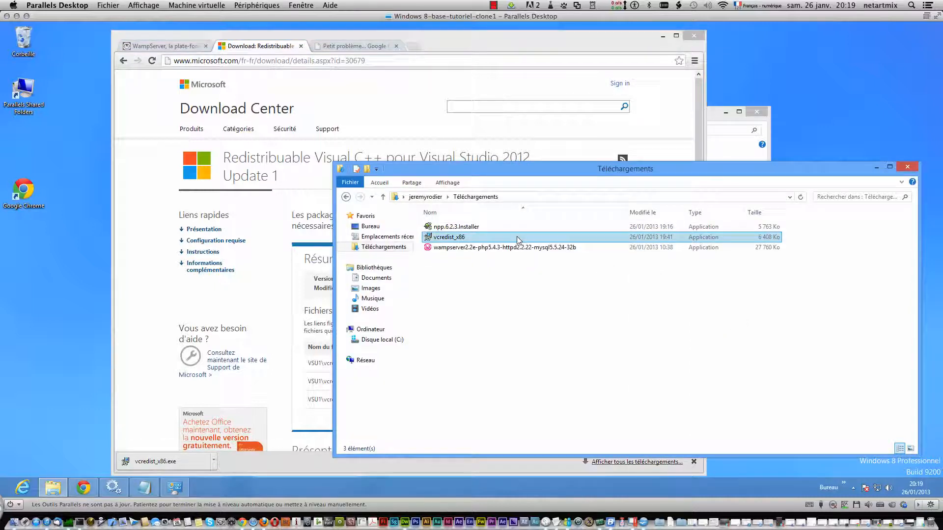
{"action": "right_click", "coordinate": [442, 238]}
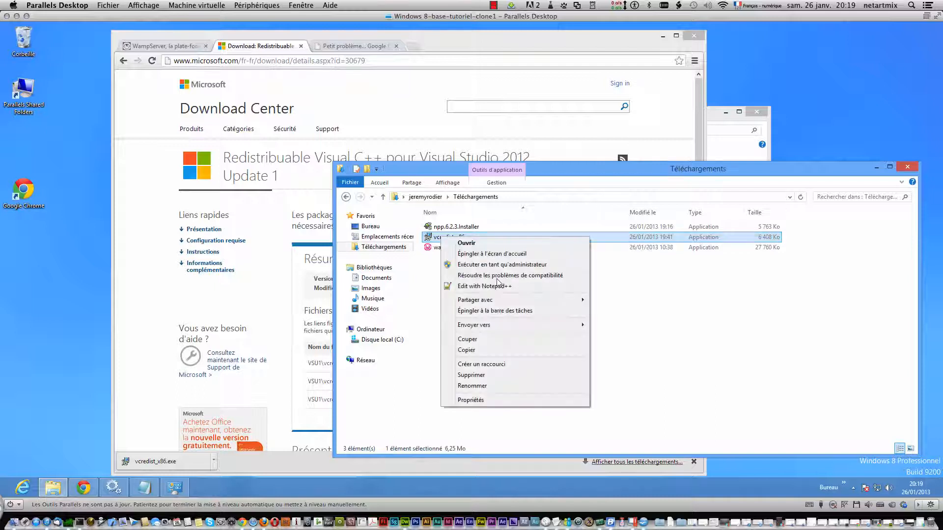
{"action": "left_click", "coordinate": [521, 265]}
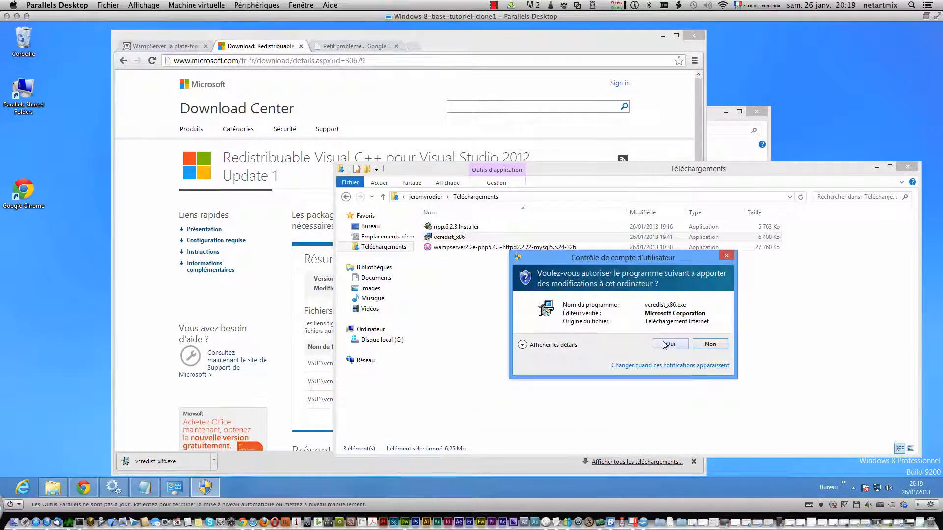
{"action": "left_click", "coordinate": [666, 344]}
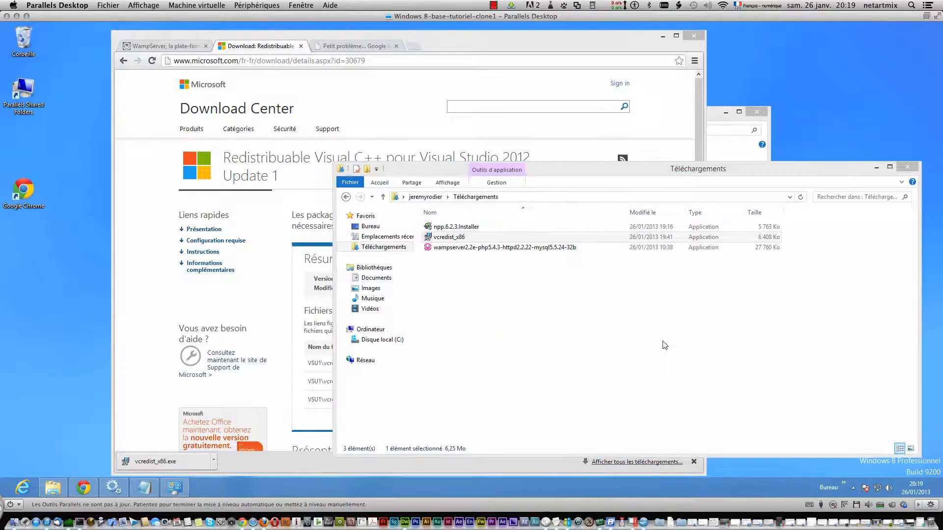
Accept the licence terms, install Microsoft Visual C++ 2012 Redistributable (x86), and close the installer.
{"action": "left_click", "coordinate": [460, 295]}
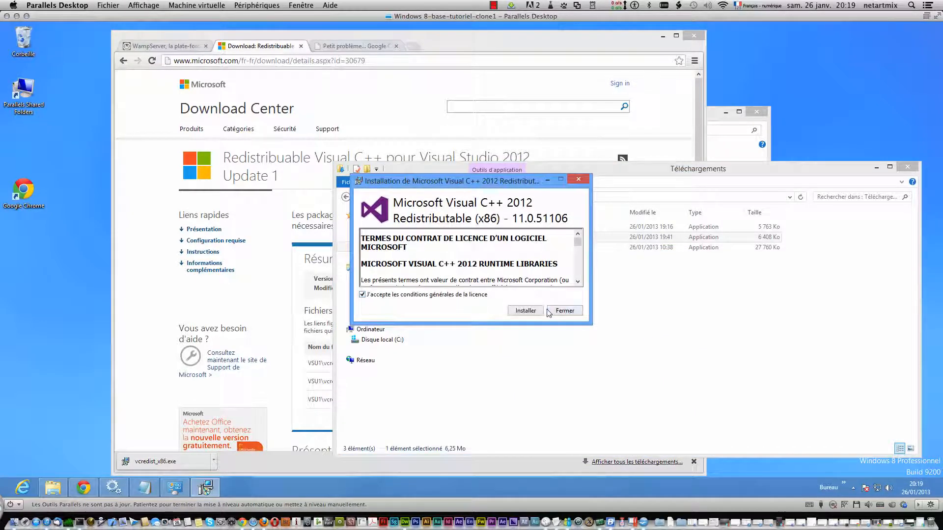
{"action": "left_click", "coordinate": [515, 310]}
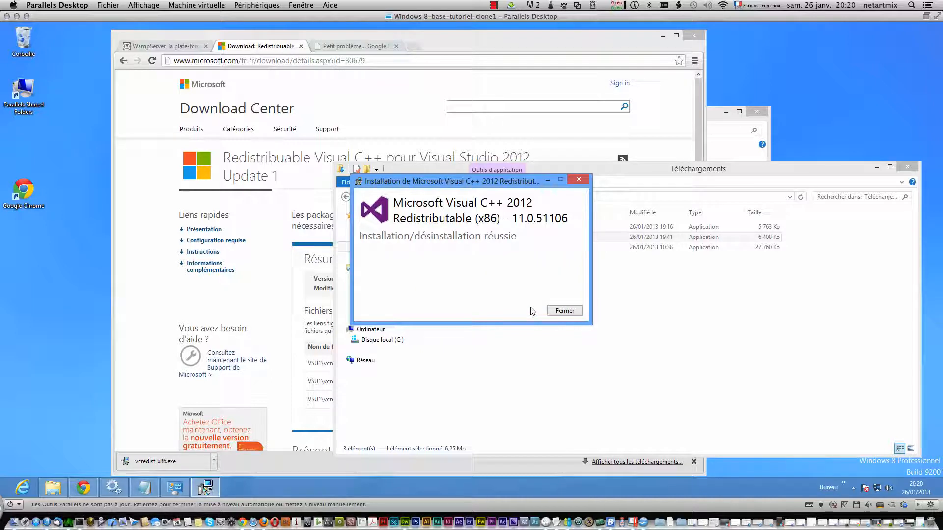
{"action": "left_click", "coordinate": [564, 314]}
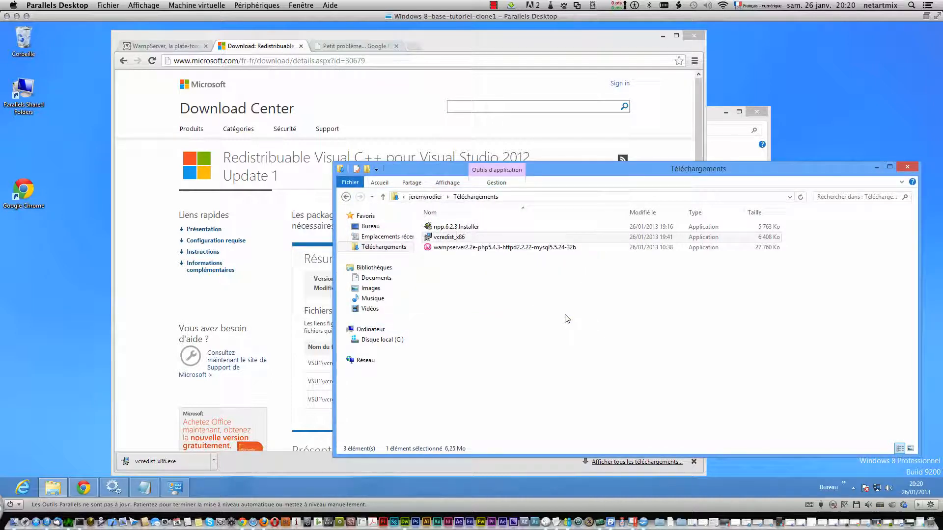
Launch the wampserver2.2e-php5.4.3-httpd2.2.22-mysql5.5.24-32b installer and allow it to run despite the unknown publisher.
{"action": "double_click", "coordinate": [464, 248]}
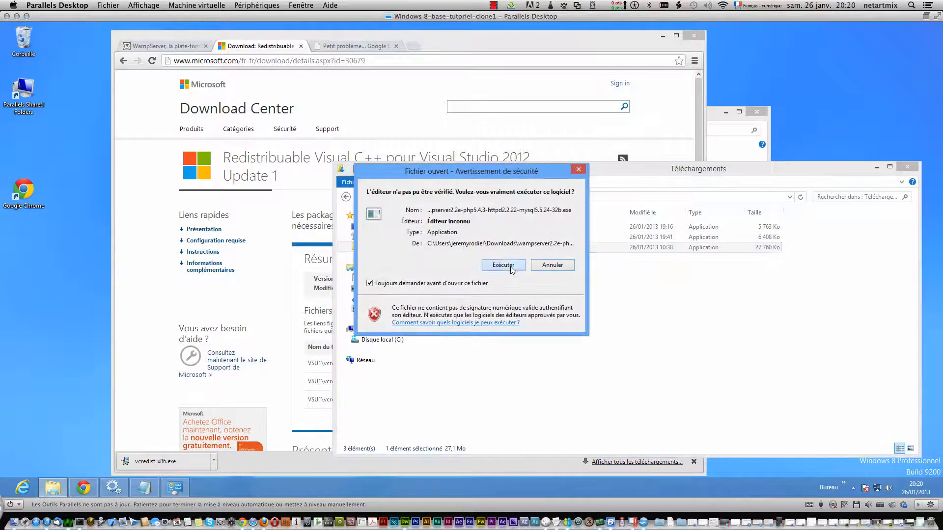
{"action": "left_click", "coordinate": [511, 269]}
{"action": "left_click", "coordinate": [511, 269]}
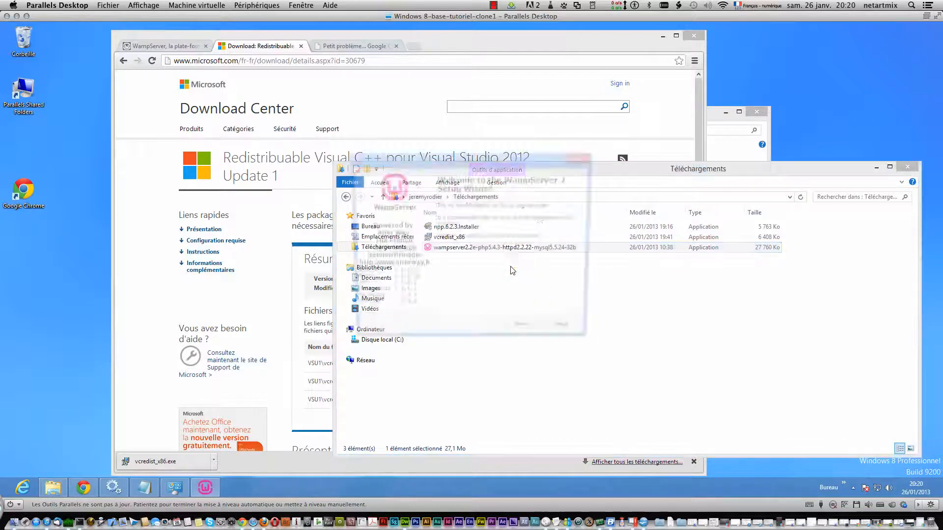
Accept the WampServer 2 licence agreement and keep c:\wamp as the installation folder.
{"action": "left_click", "coordinate": [528, 334]}
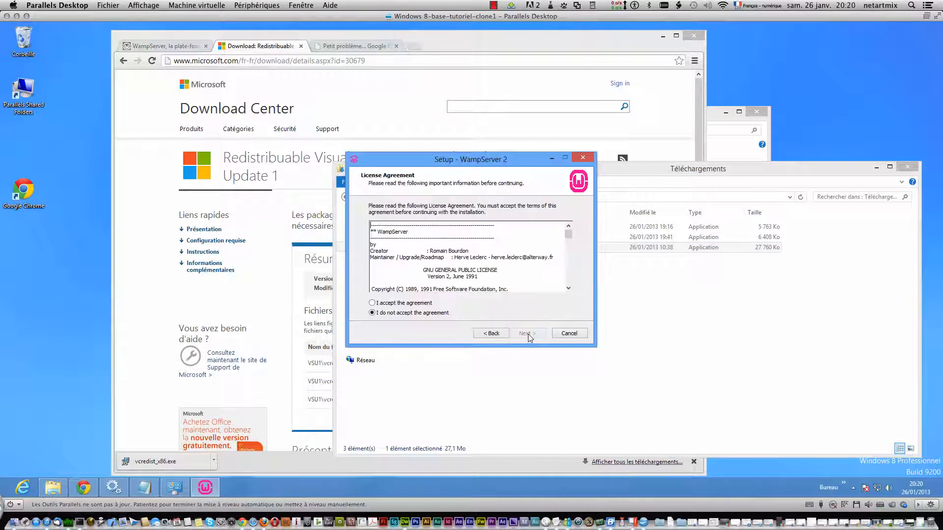
{"action": "left_click", "coordinate": [419, 303]}
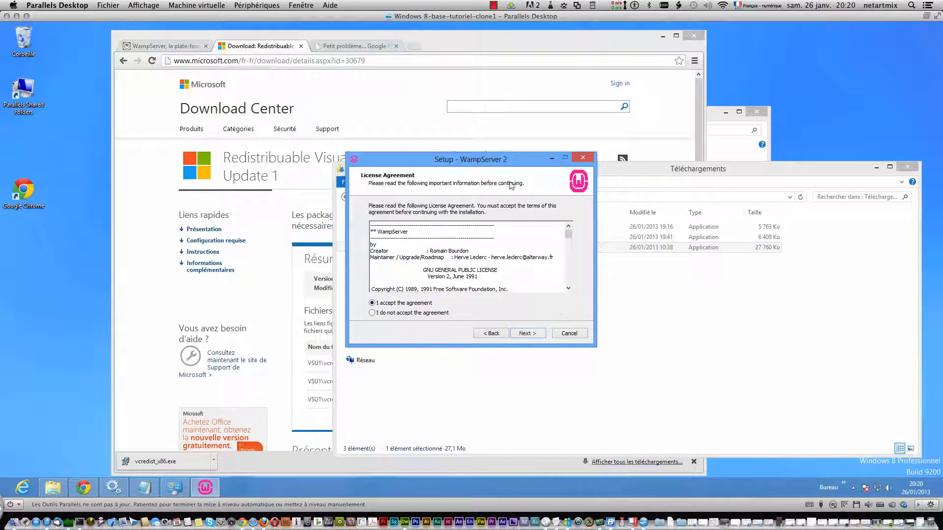
{"action": "left_click", "coordinate": [530, 334]}
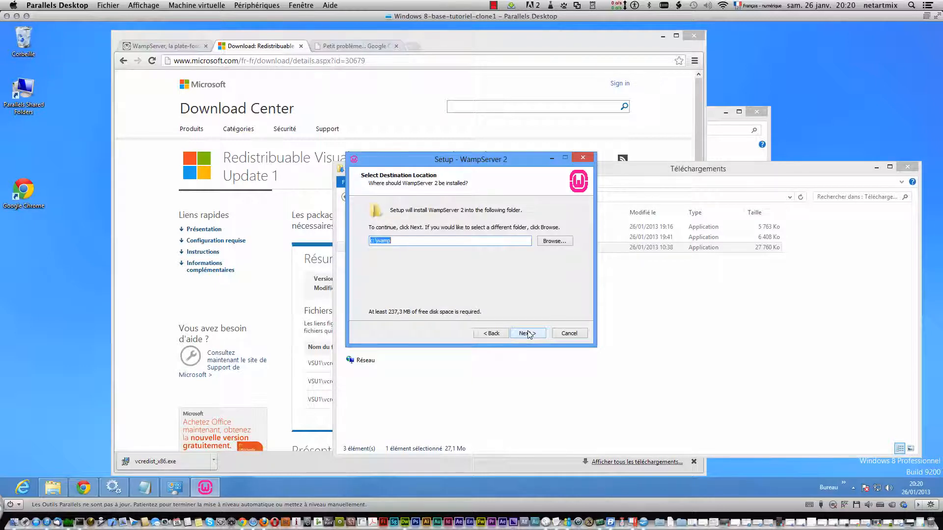
{"action": "left_click", "coordinate": [528, 334]}
Choose to create both a Quick Launch icon and a Desktop icon, and start the WampServer 2 installation.
{"action": "left_click", "coordinate": [506, 300]}
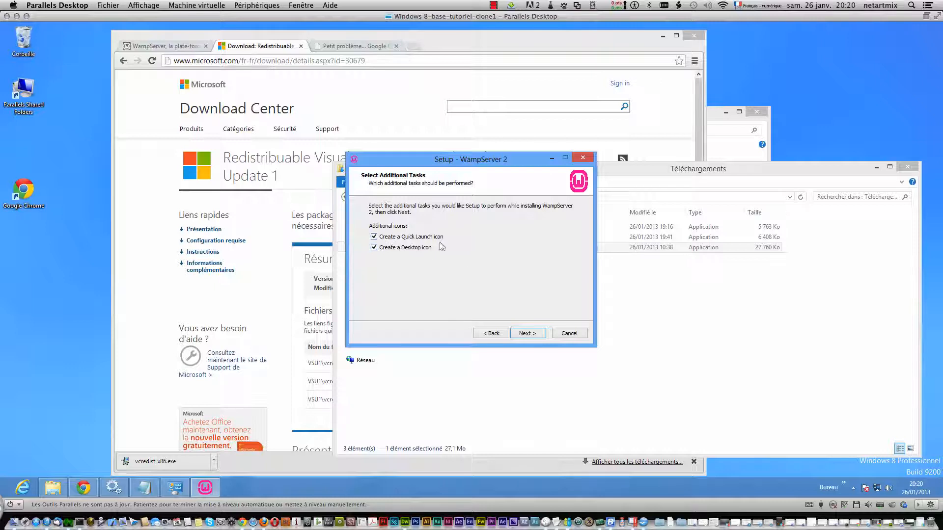
{"action": "left_click", "coordinate": [528, 335]}
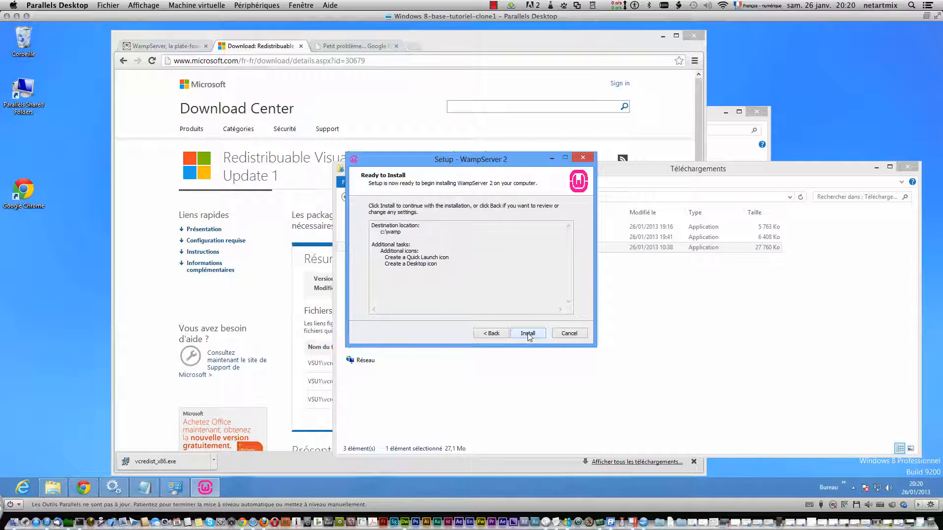
{"action": "left_click", "coordinate": [528, 334]}
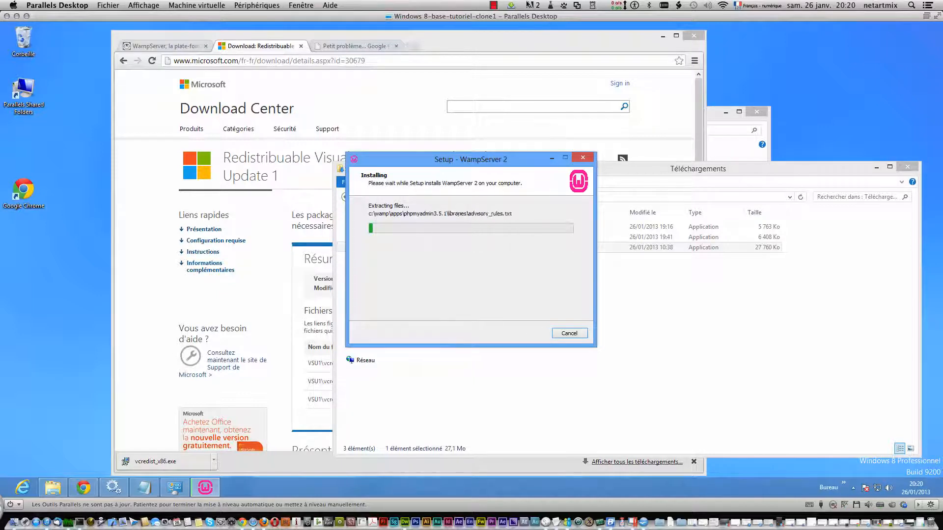
{"action": "left_click", "coordinate": [494, 5]}
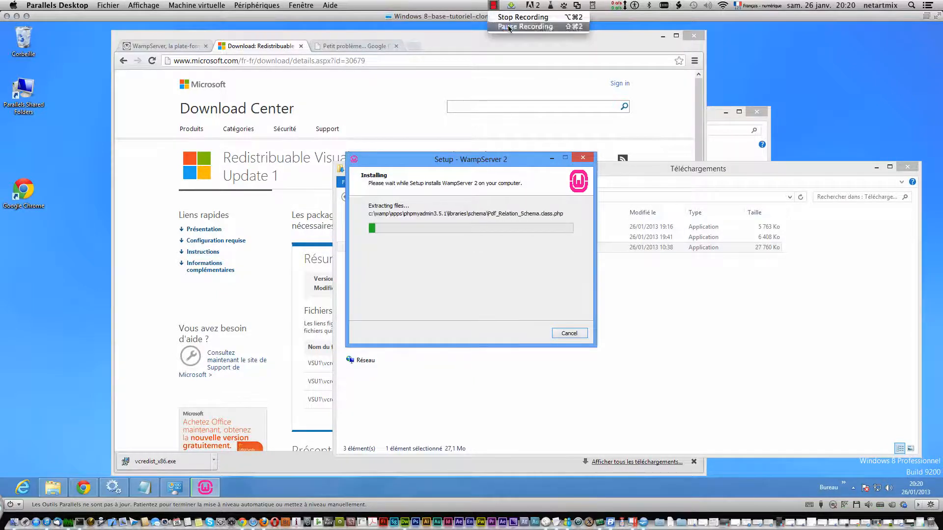
{"action": "left_click", "coordinate": [505, 22]}
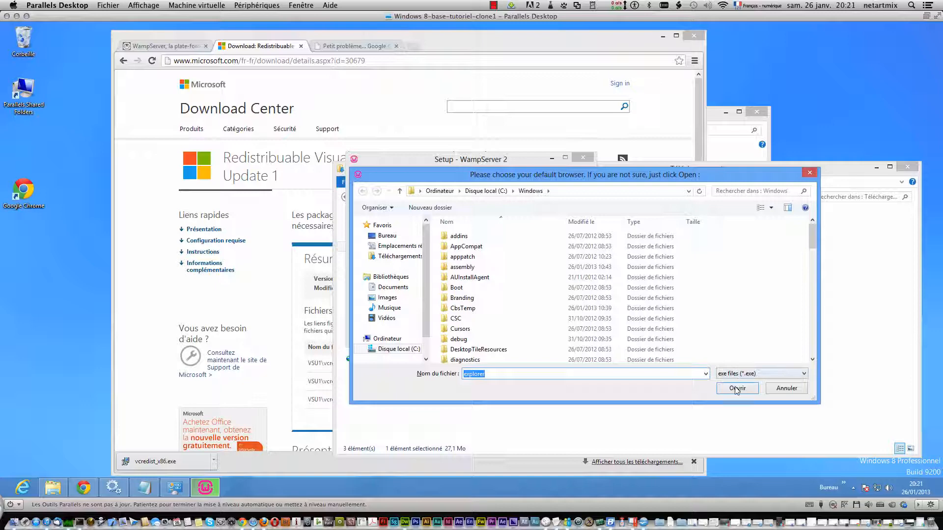
Accept explorer as WampServer's default browser and agree to install the new WampServer 2 homepage.
{"action": "left_click", "coordinate": [736, 389]}
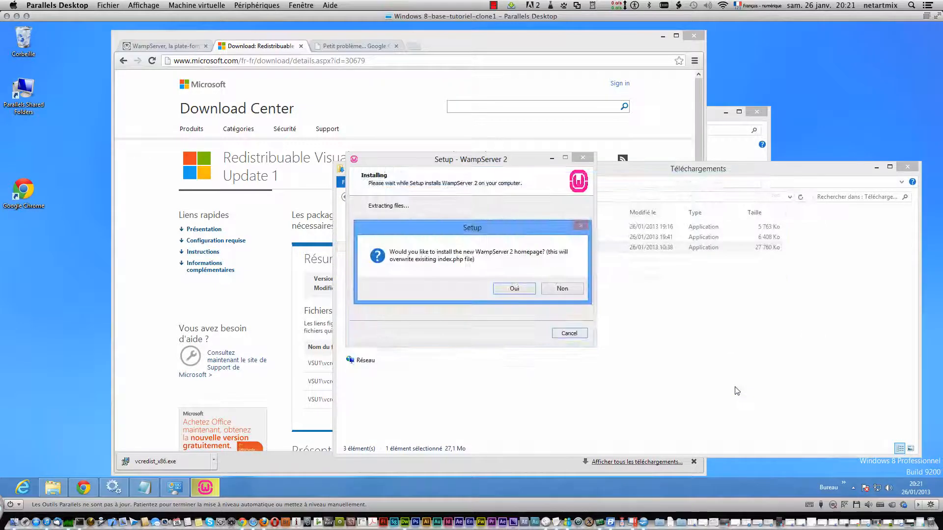
{"action": "left_click", "coordinate": [506, 289]}
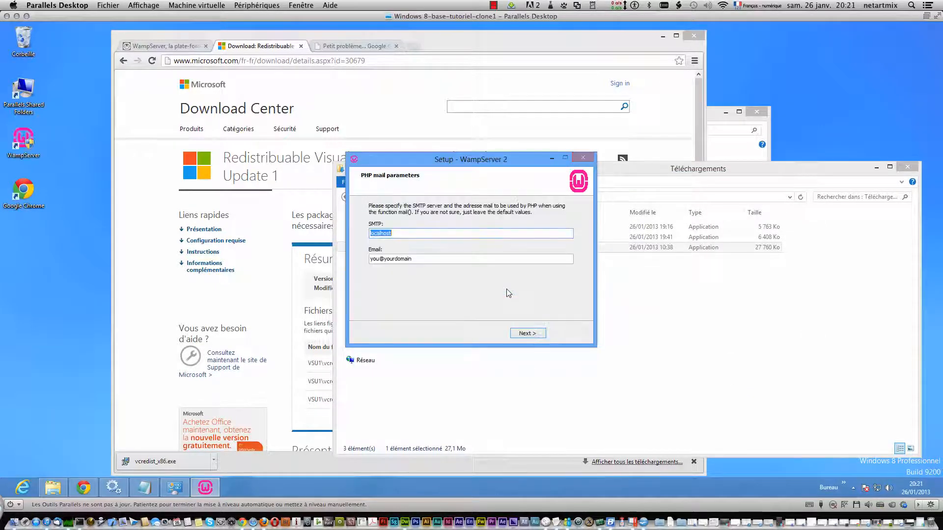
Accept the default PHP mail parameters, then finish the setup with WampServer 2 launching and authorise wampmanager.exe to make changes.
{"action": "left_click", "coordinate": [532, 333]}
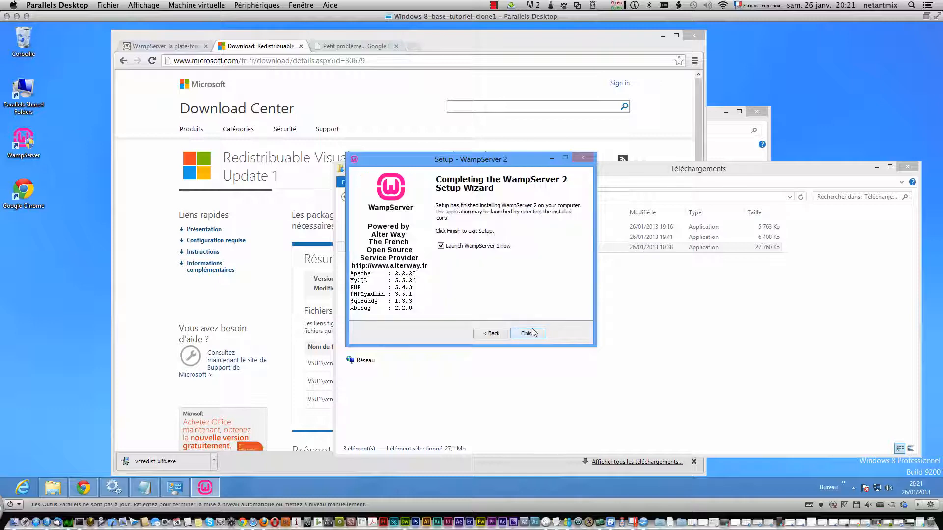
{"action": "left_click", "coordinate": [532, 334]}
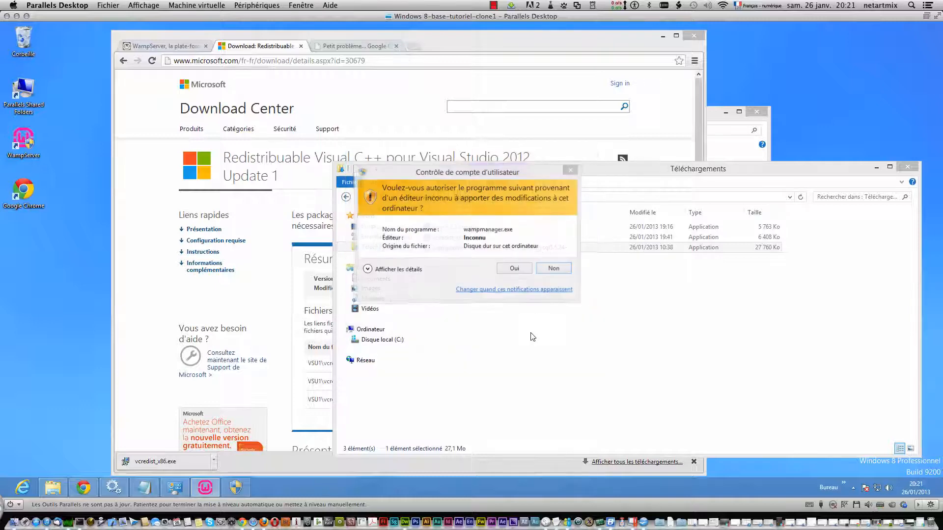
{"action": "left_click", "coordinate": [516, 269]}
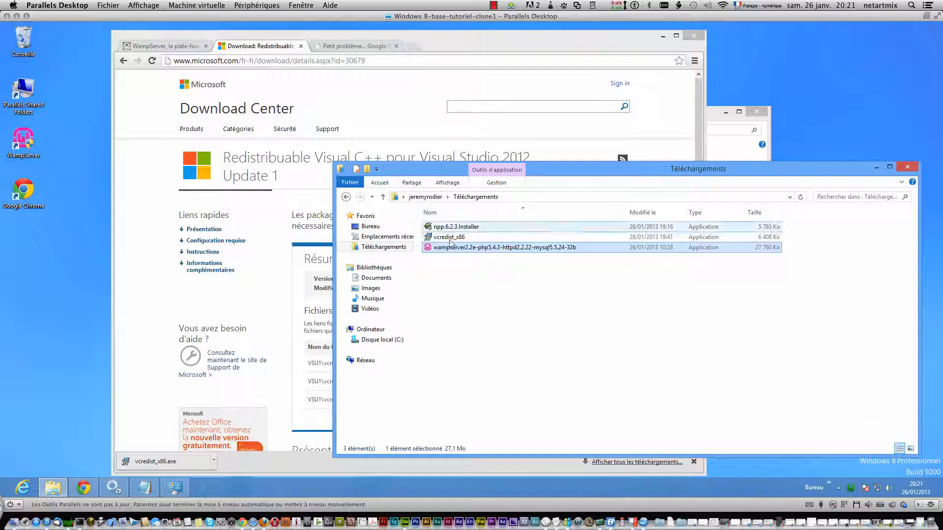
Open WampServer's Localhost page in the browser and compare it with the 127.0.0.1 page opened earlier.
{"action": "mouse_move", "coordinate": [456, 239]}
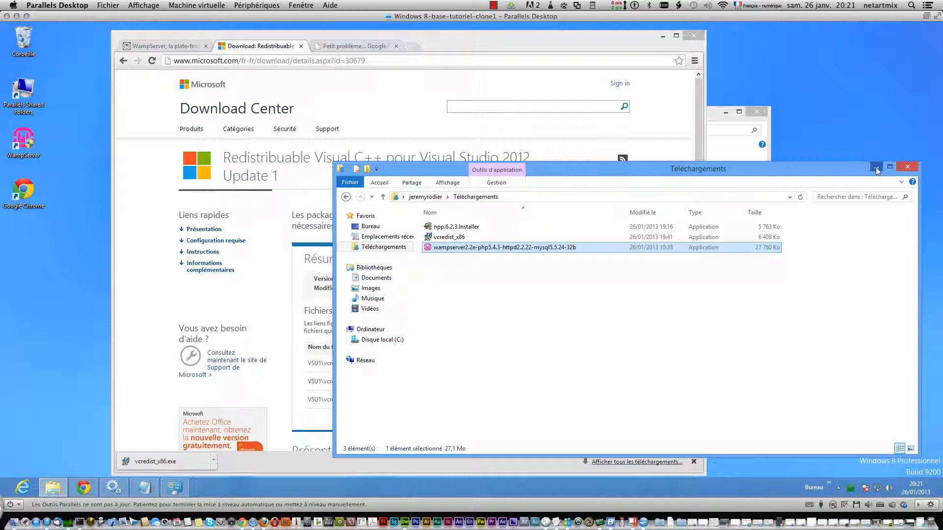
{"action": "left_click", "coordinate": [851, 487]}
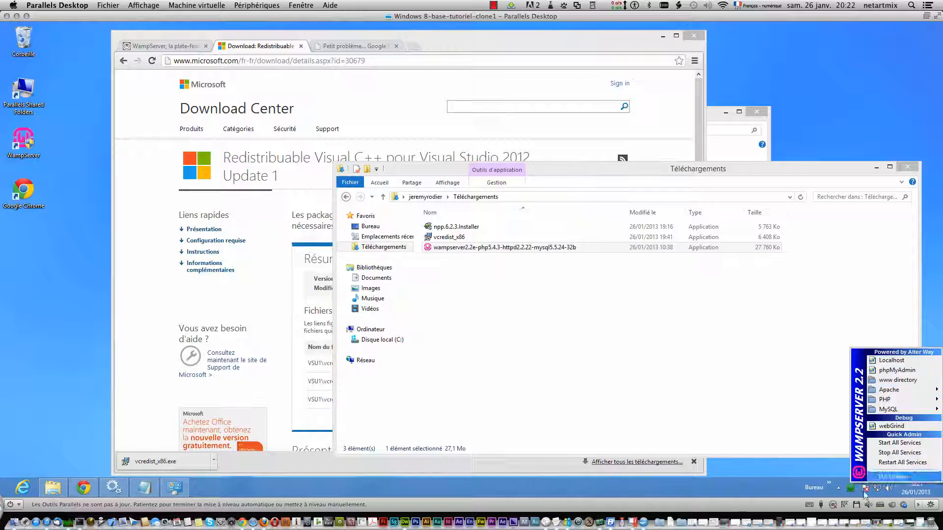
{"action": "left_click", "coordinate": [906, 359]}
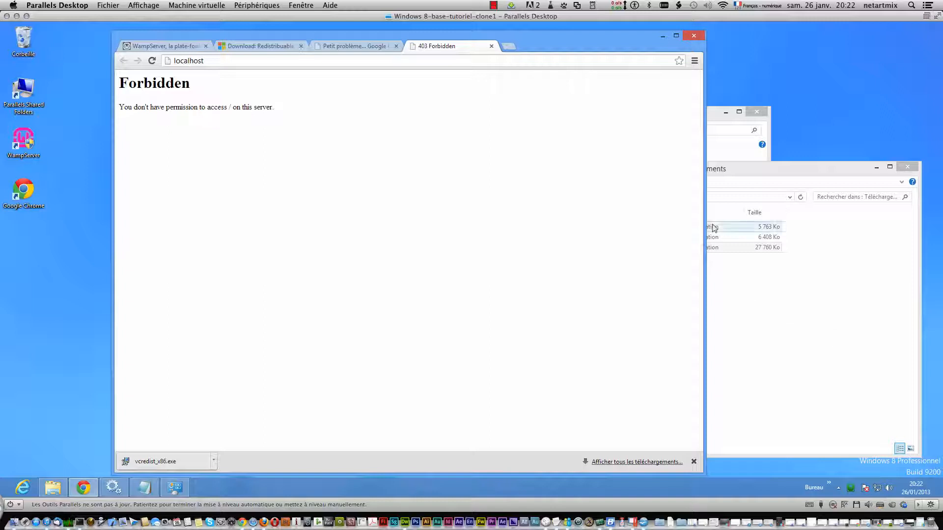
{"action": "left_click", "coordinate": [339, 45]}
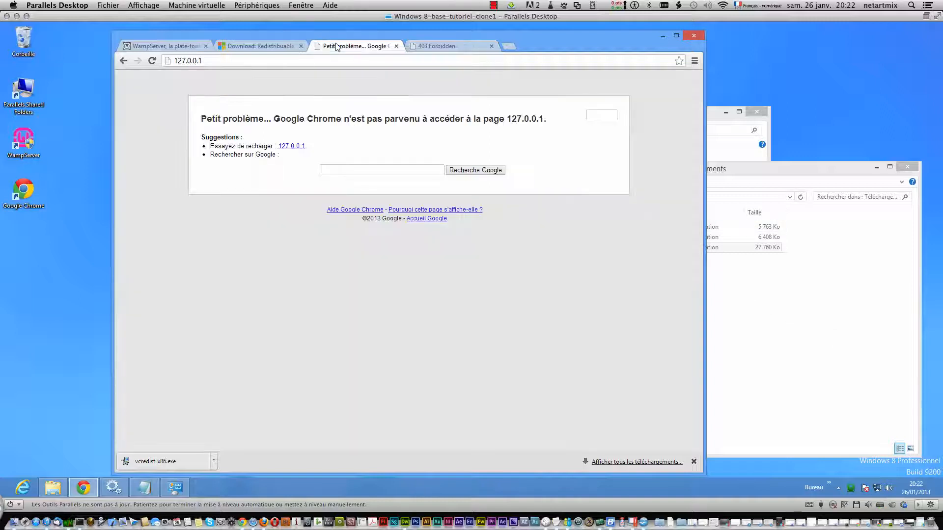
{"action": "left_click", "coordinate": [426, 47]}
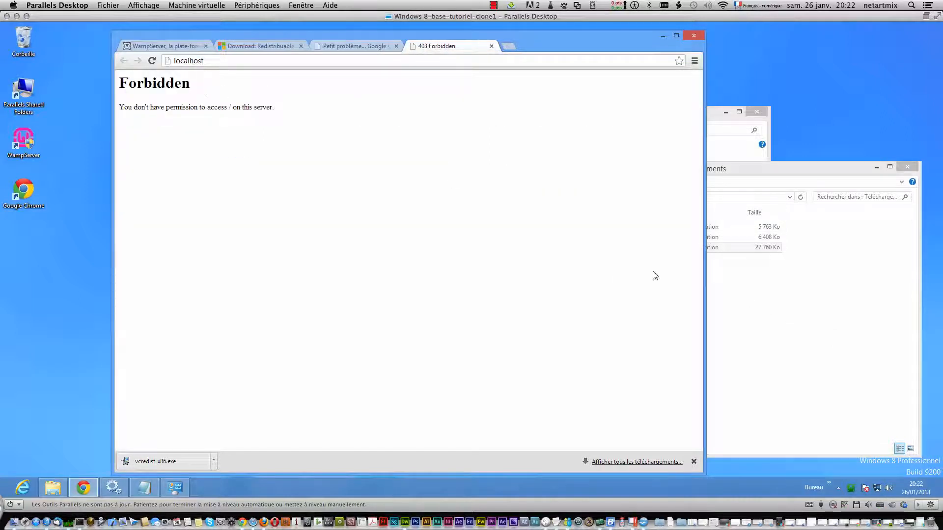
Minimise the browser, close the Système window and move the Téléchargements window toward the desktop's upper area.
{"action": "left_click", "coordinate": [663, 37]}
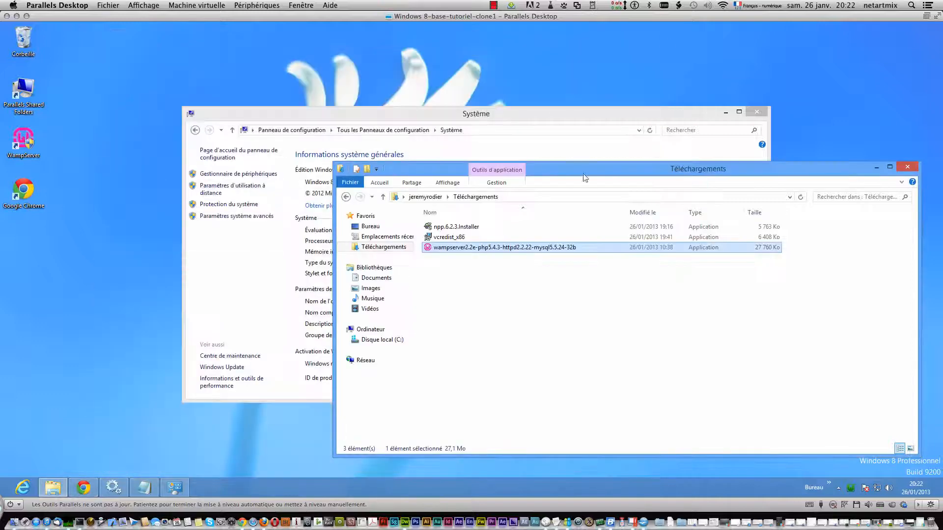
{"action": "left_click", "coordinate": [754, 112]}
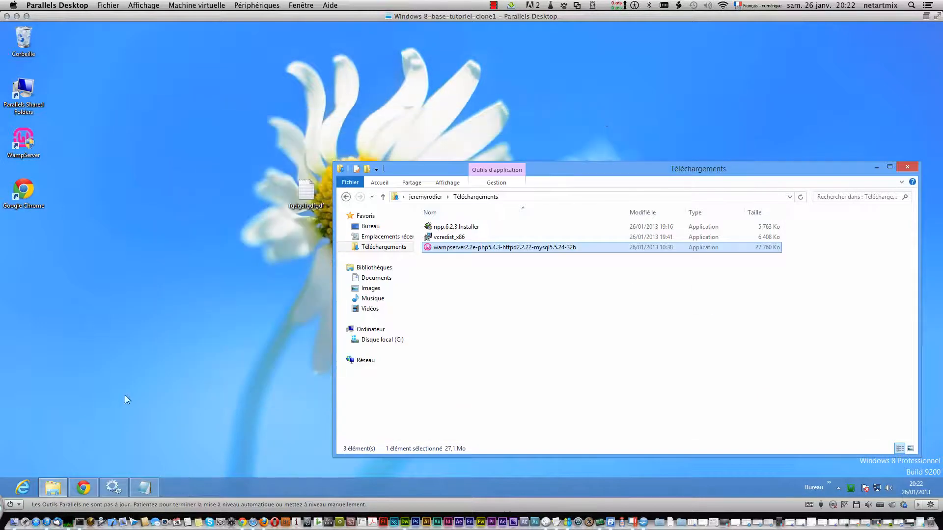
{"action": "left_click", "coordinate": [53, 489]}
{"action": "left_click", "coordinate": [53, 489]}
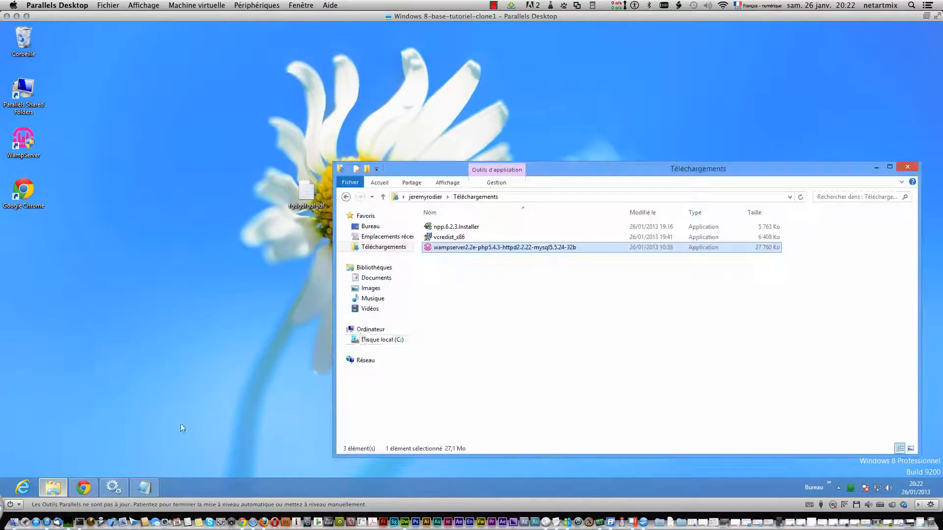
{"action": "left_click_drag", "start_coordinate": [417, 166], "coordinate": [251, 60]}
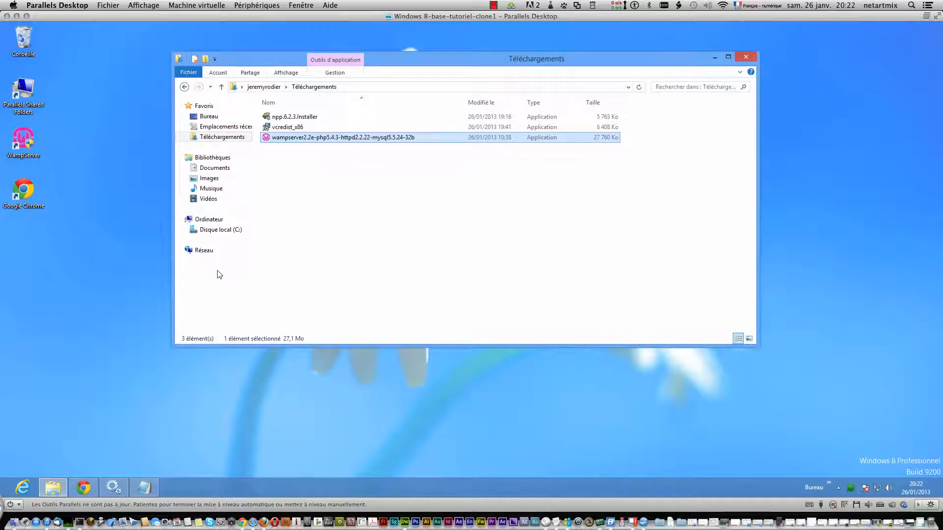
Browse on Disque local (C:) to the folder wamp\bin\apache\apache2.2.22\conf.
{"action": "left_click", "coordinate": [220, 231]}
{"action": "double_click", "coordinate": [276, 149]}
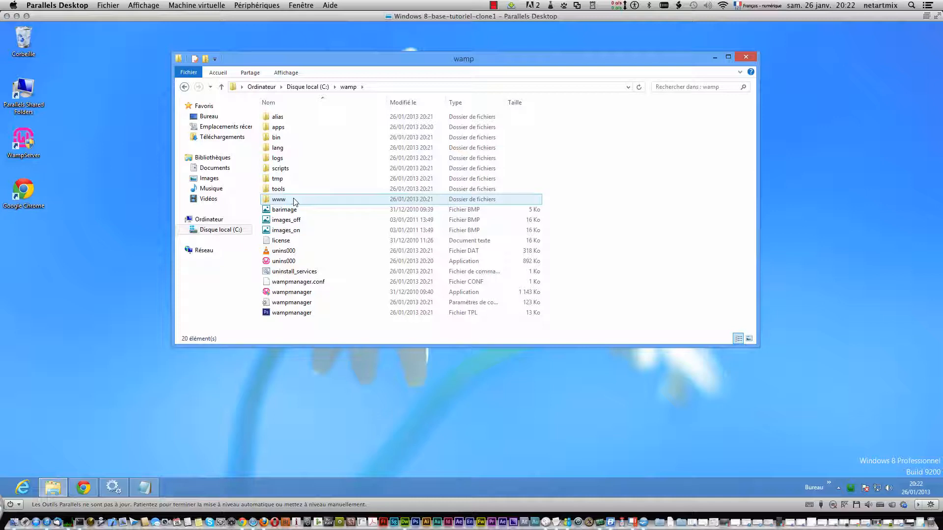
{"action": "left_click", "coordinate": [294, 200]}
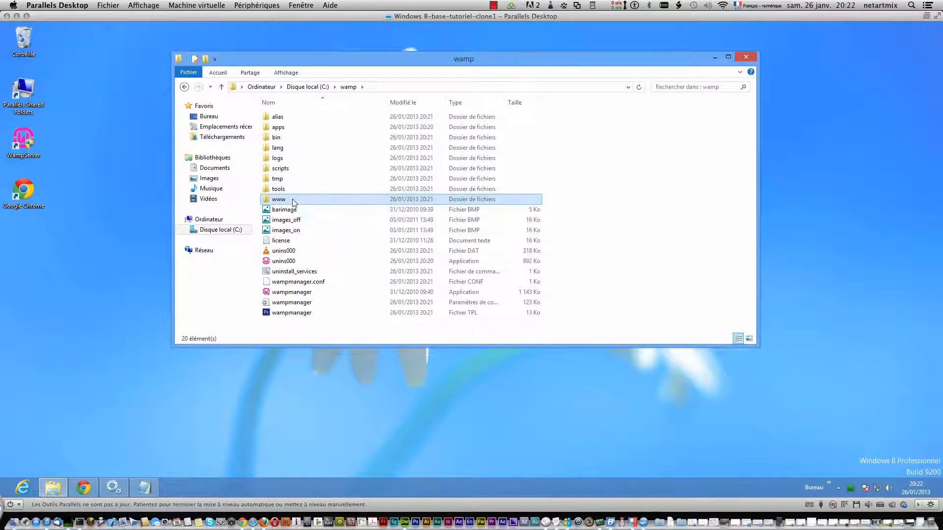
{"action": "left_click", "coordinate": [287, 138]}
{"action": "double_click", "coordinate": [287, 137]}
{"action": "double_click", "coordinate": [277, 117]}
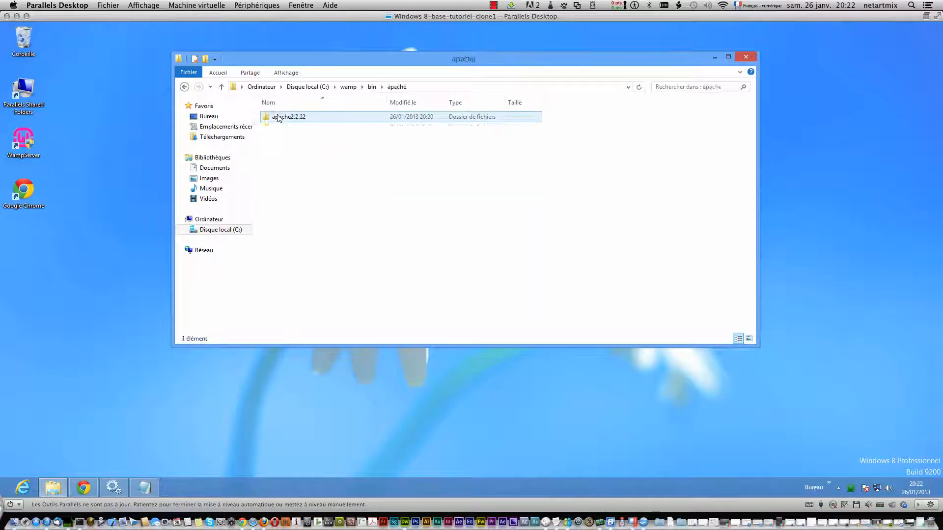
{"action": "double_click", "coordinate": [277, 117]}
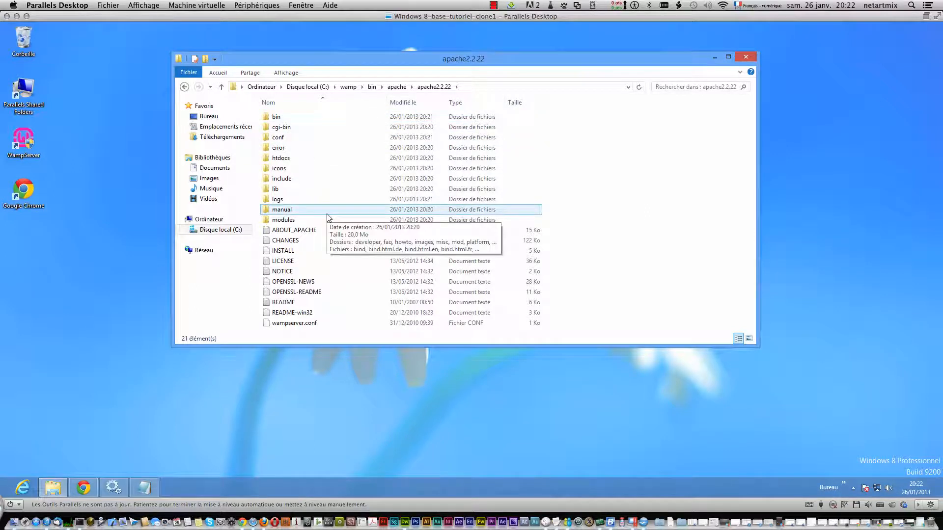
{"action": "double_click", "coordinate": [278, 138]}
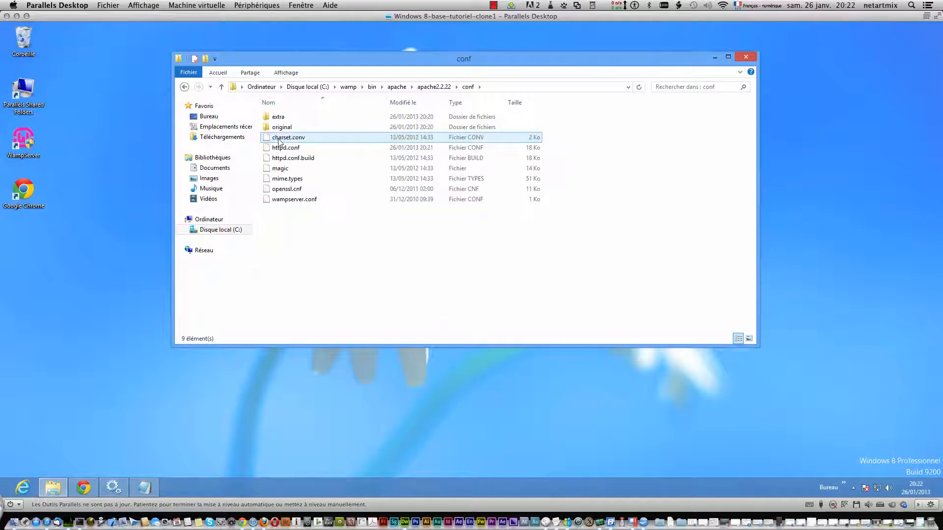
Open httpd.conf from the conf folder for editing in Notepad++.
{"action": "left_click", "coordinate": [297, 147]}
{"action": "right_click", "coordinate": [298, 146]}
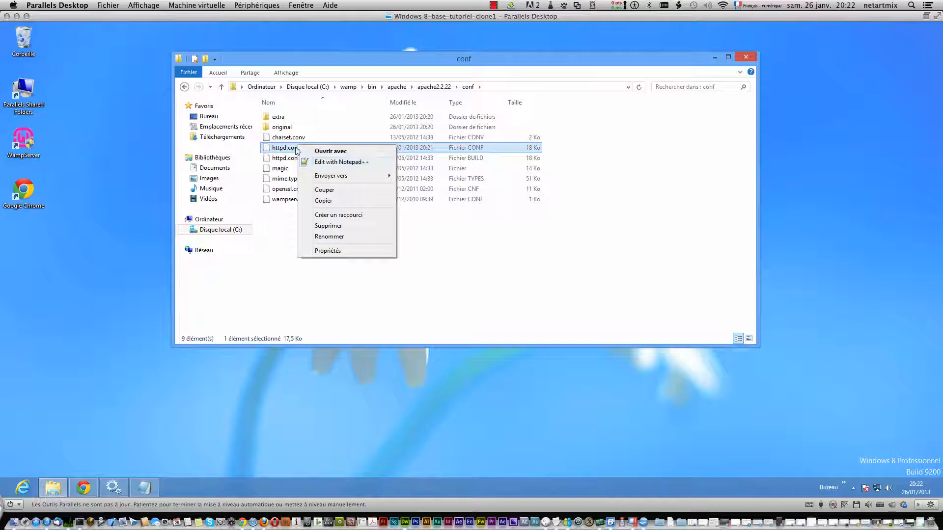
{"action": "left_click", "coordinate": [342, 163]}
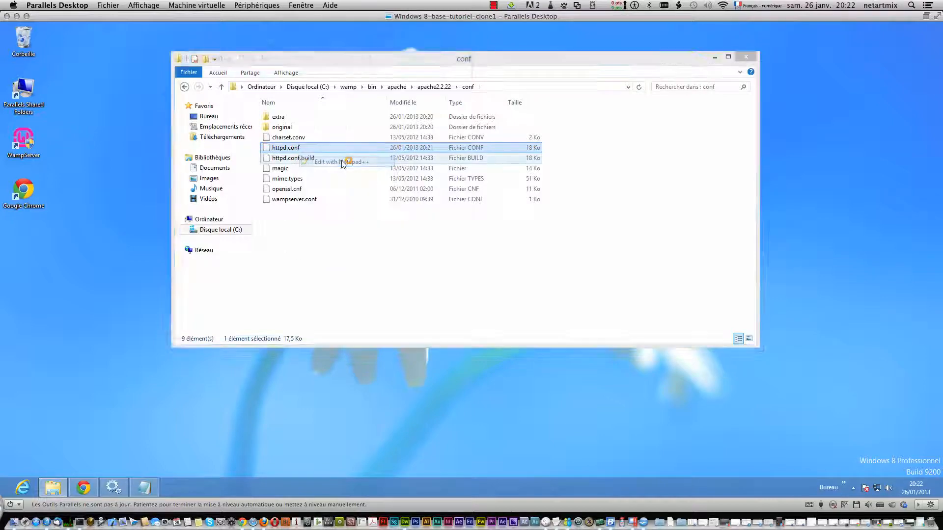
Insert a blank line in httpd.conf below "Allow from 127.0.0.1" in the onlineoffline tag section.
{"action": "scroll", "coordinate": [327, 183], "scroll_direction": "down", "scroll_amount": 20}
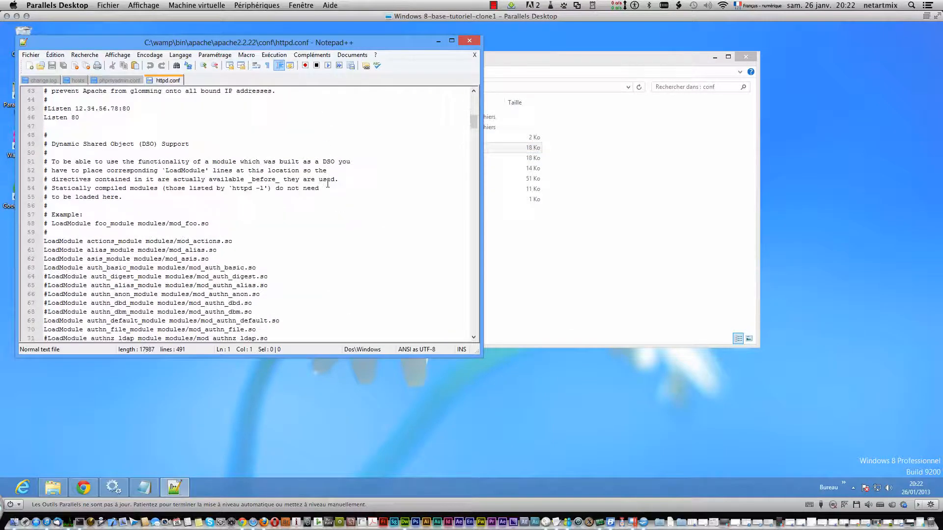
{"action": "scroll", "coordinate": [327, 184], "scroll_direction": "down", "scroll_amount": 20}
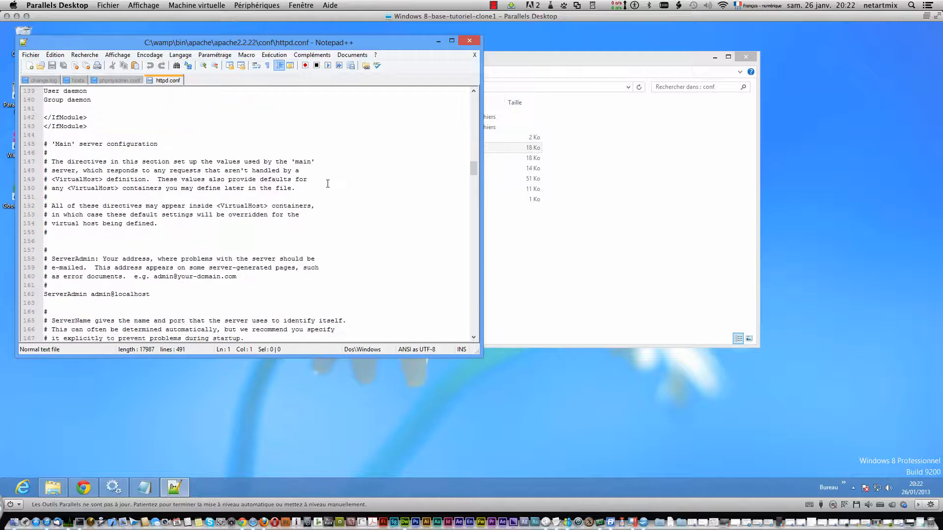
{"action": "scroll", "coordinate": [327, 184], "scroll_direction": "down", "scroll_amount": 8}
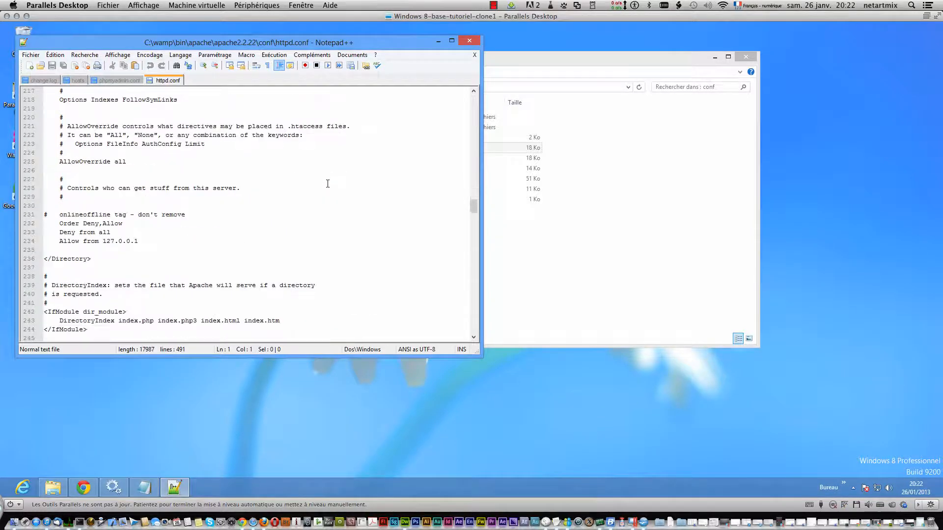
{"action": "left_click", "coordinate": [158, 237]}
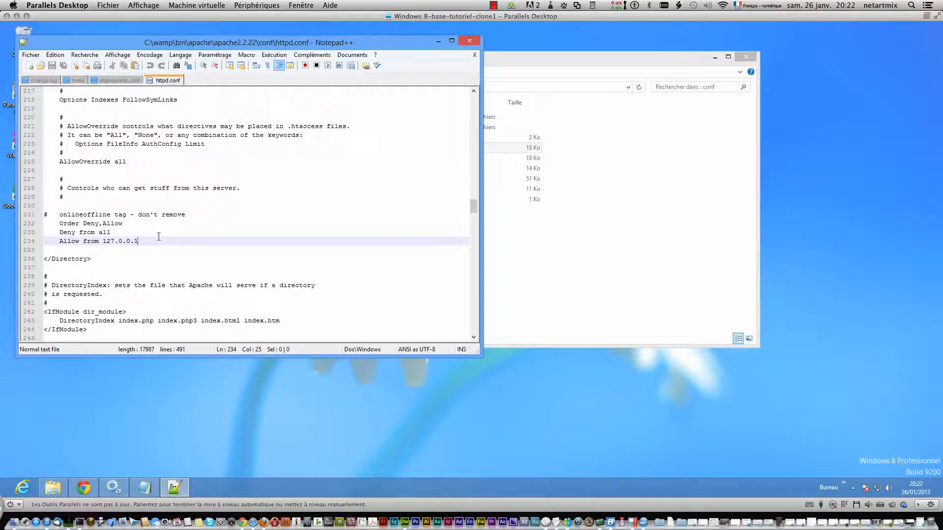
{"action": "key", "text": "Return"}
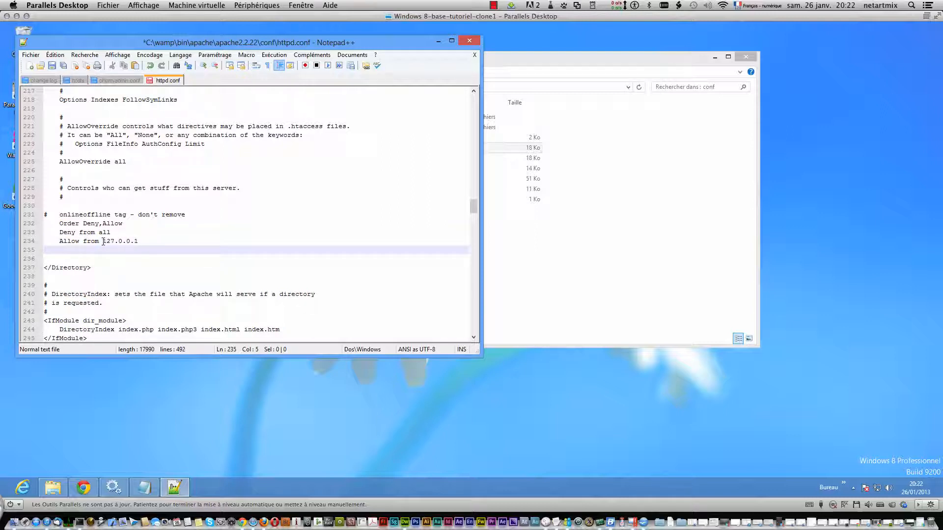
Copy "Allow from" onto the new blank line, complete it as "Allow from ::1", and save httpd.conf.
{"action": "left_click_drag", "start_coordinate": [103, 241], "coordinate": [56, 241]}
{"action": "key", "text": "ctrl+c"}
{"action": "right_click", "coordinate": [63, 241]}
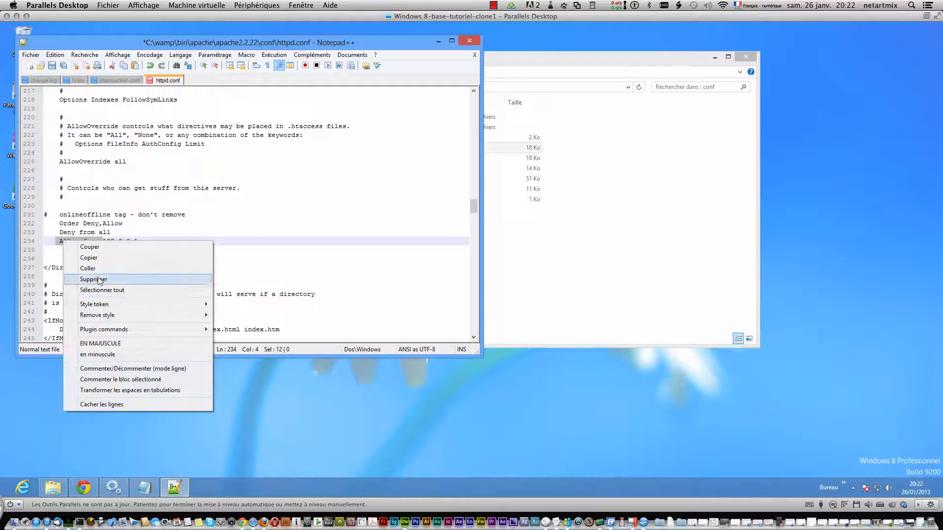
{"action": "left_click", "coordinate": [89, 257]}
{"action": "left_click", "coordinate": [65, 250]}
{"action": "right_click", "coordinate": [81, 254]}
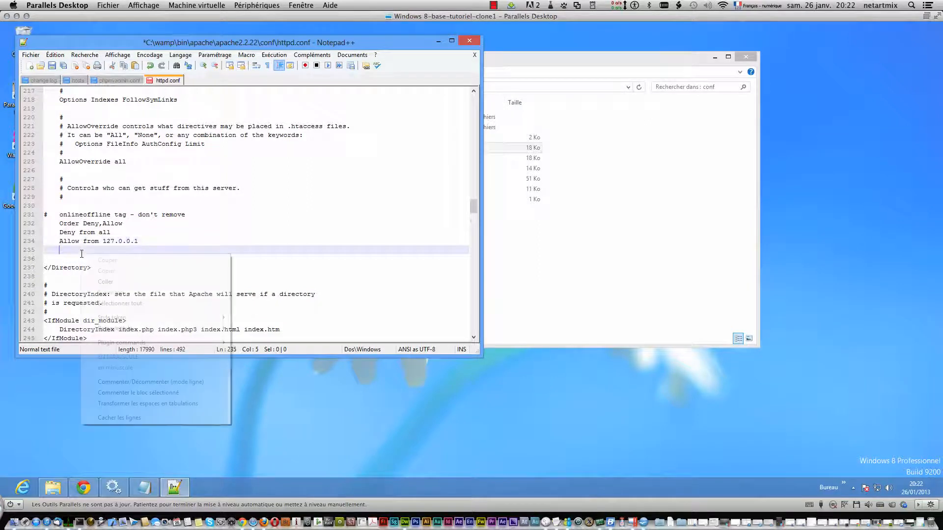
{"action": "left_click", "coordinate": [102, 283]}
{"action": "type", "text": "::1"}
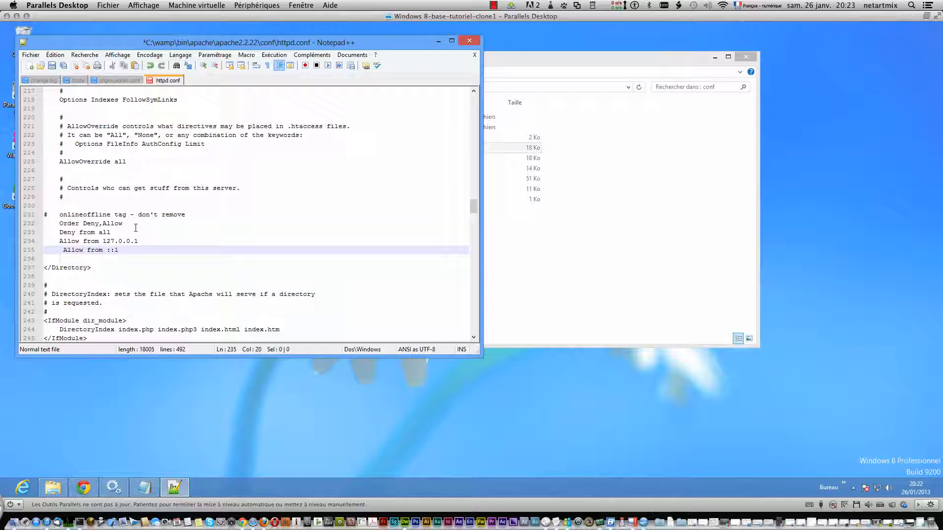
{"action": "left_click", "coordinate": [31, 55]}
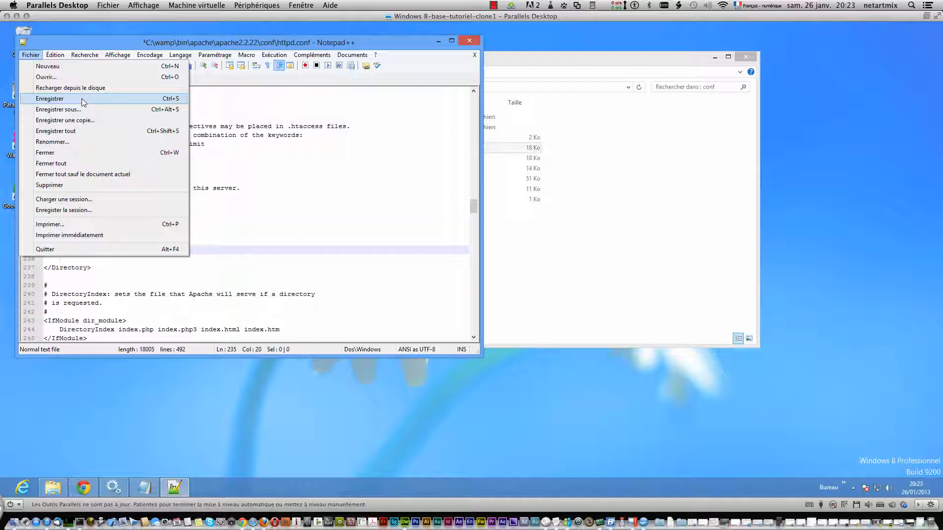
{"action": "left_click", "coordinate": [81, 99]}
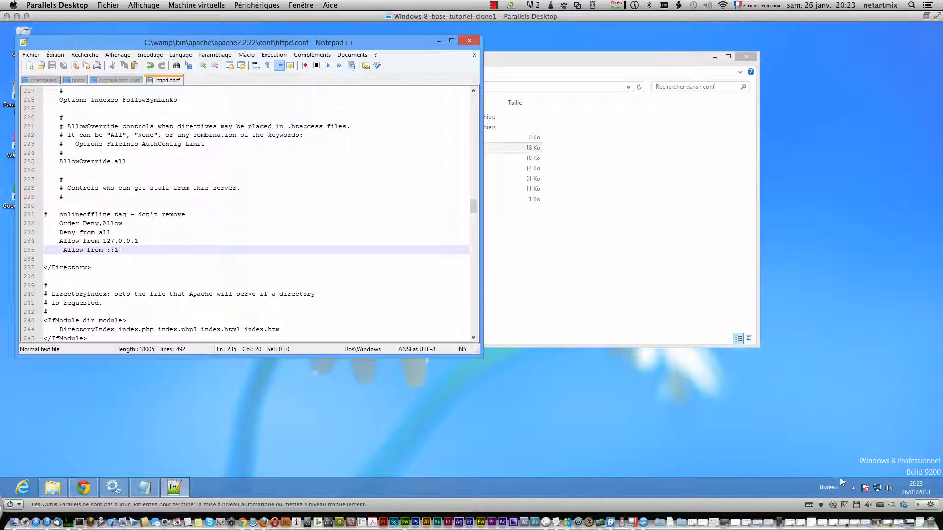
Restart all WampServer services.
{"action": "left_click", "coordinate": [855, 489]}
{"action": "left_click", "coordinate": [860, 436]}
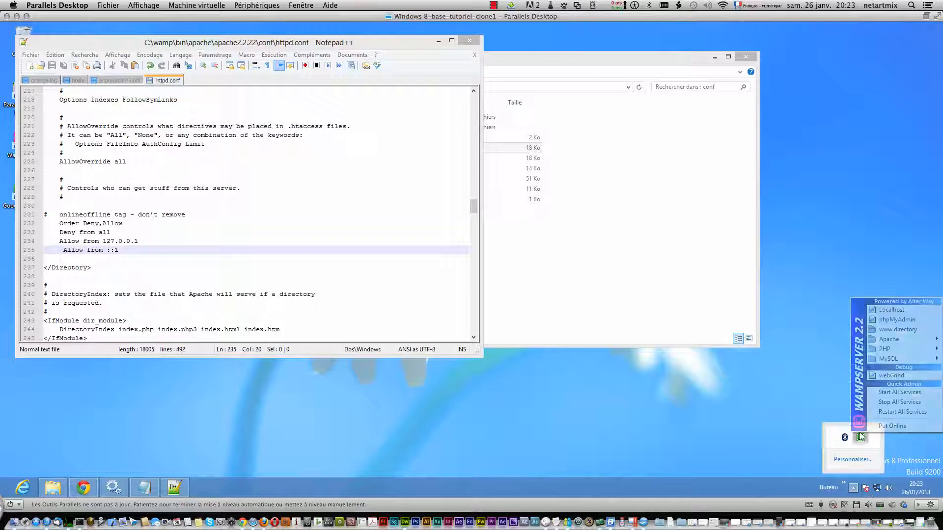
{"action": "left_click", "coordinate": [894, 412]}
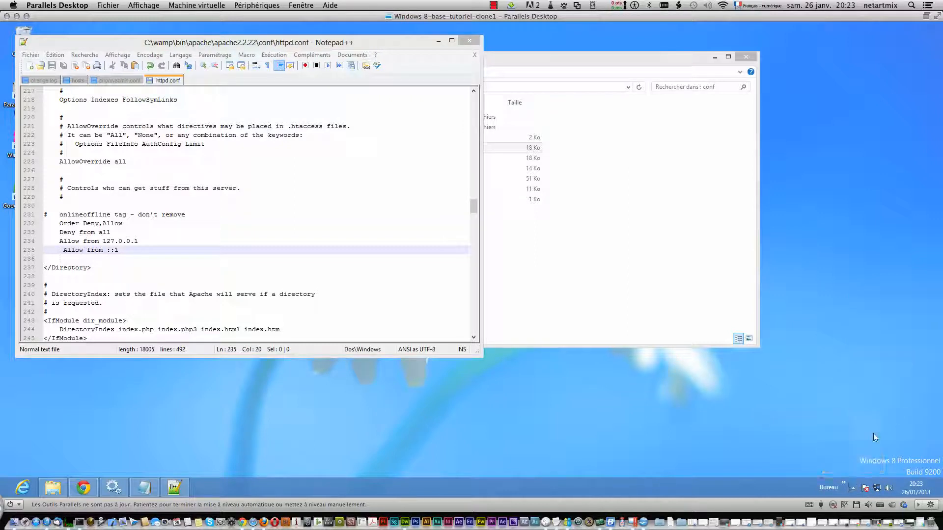
Open WampServer's Localhost page in the browser and follow its phpmyadmin alias link to test access.
{"action": "left_click", "coordinate": [854, 488]}
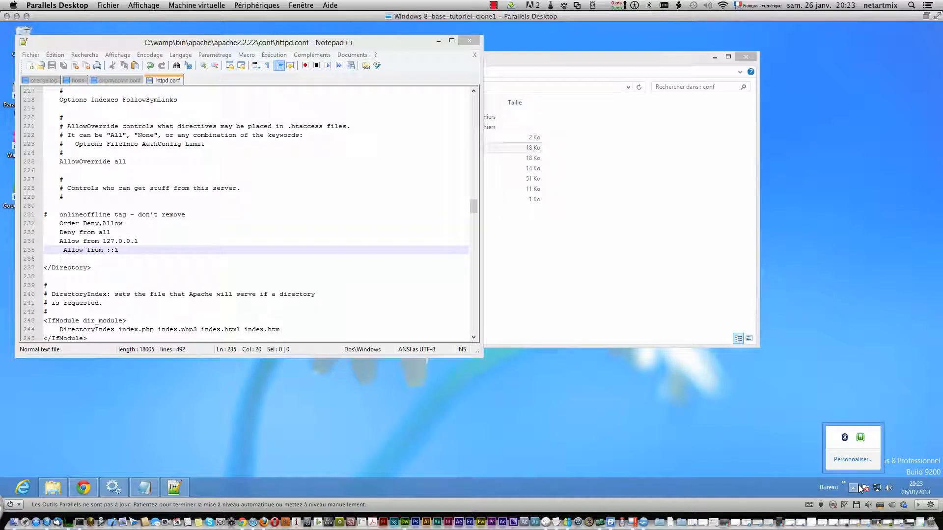
{"action": "left_click", "coordinate": [859, 437]}
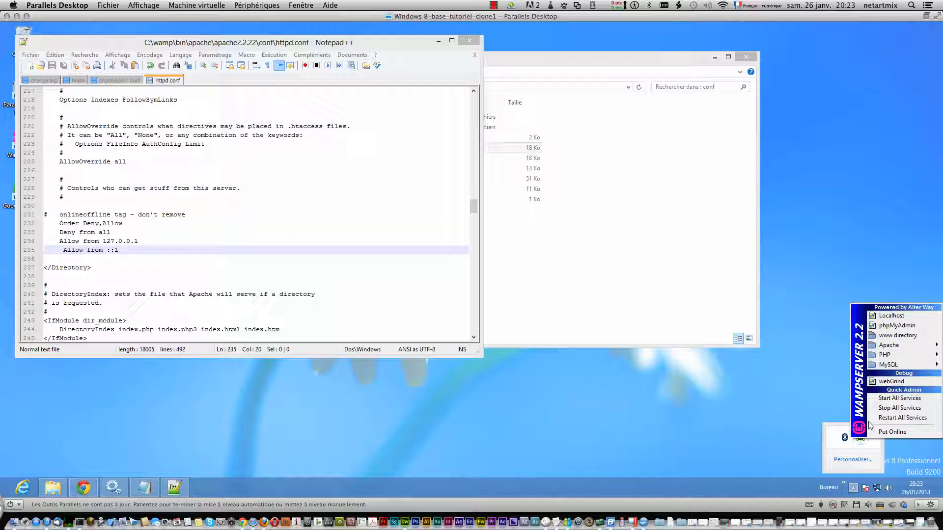
{"action": "left_click", "coordinate": [896, 317]}
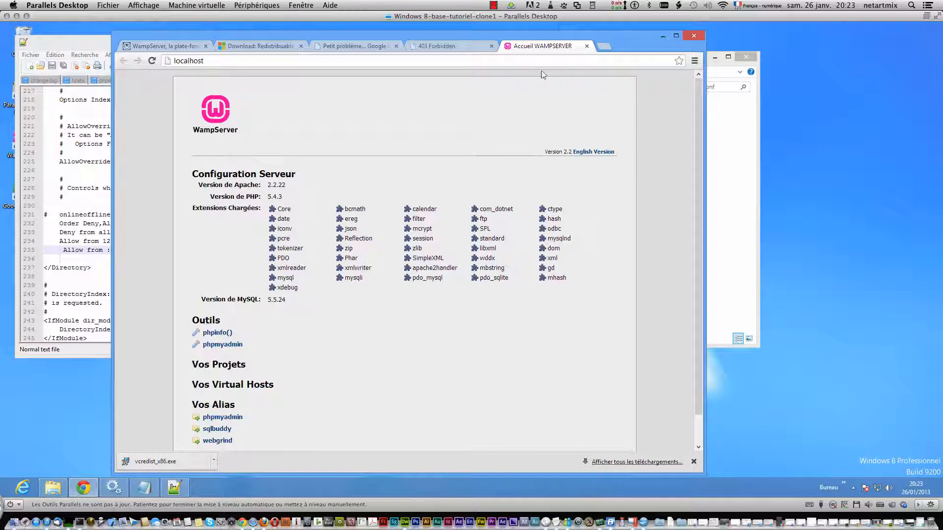
{"action": "scroll", "coordinate": [228, 376], "scroll_direction": "down", "scroll_amount": 1}
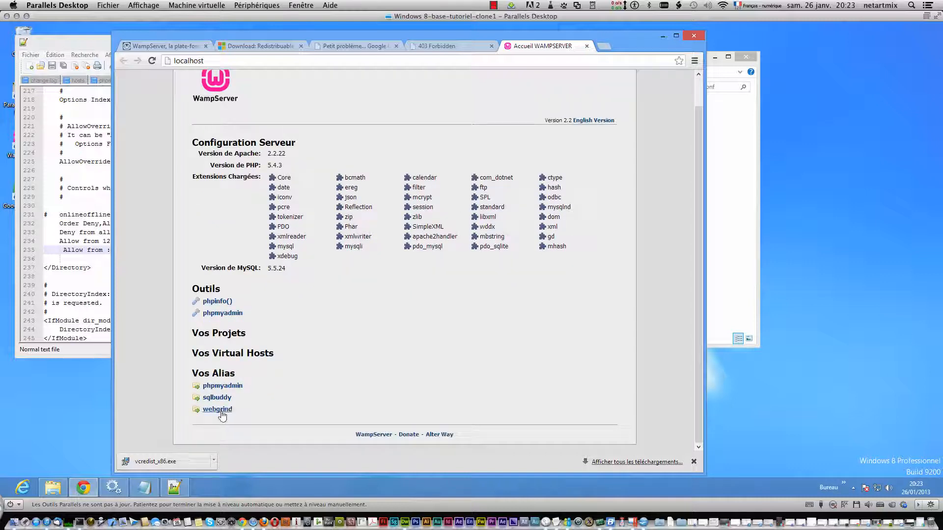
{"action": "left_click", "coordinate": [223, 387]}
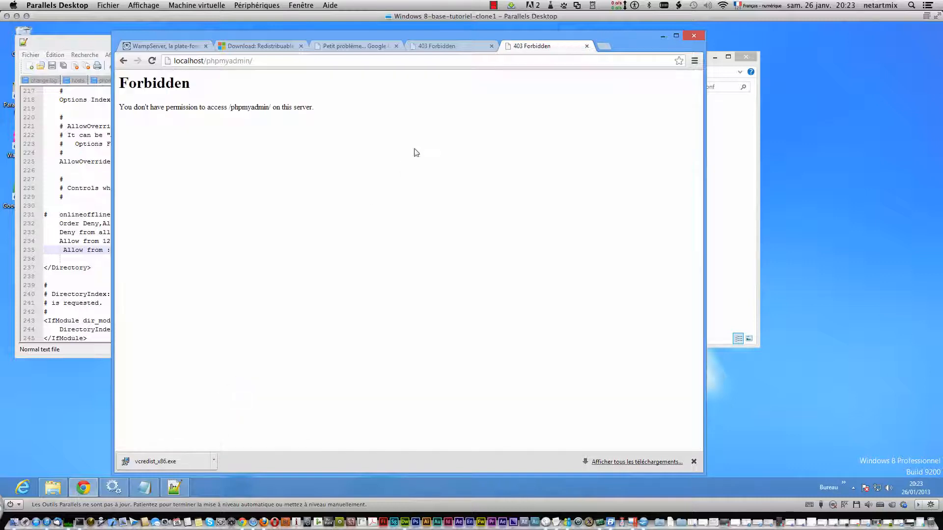
Minimise the browser and browse from the conf folder back to C:\wamp and into its alias folder.
{"action": "left_click", "coordinate": [104, 260]}
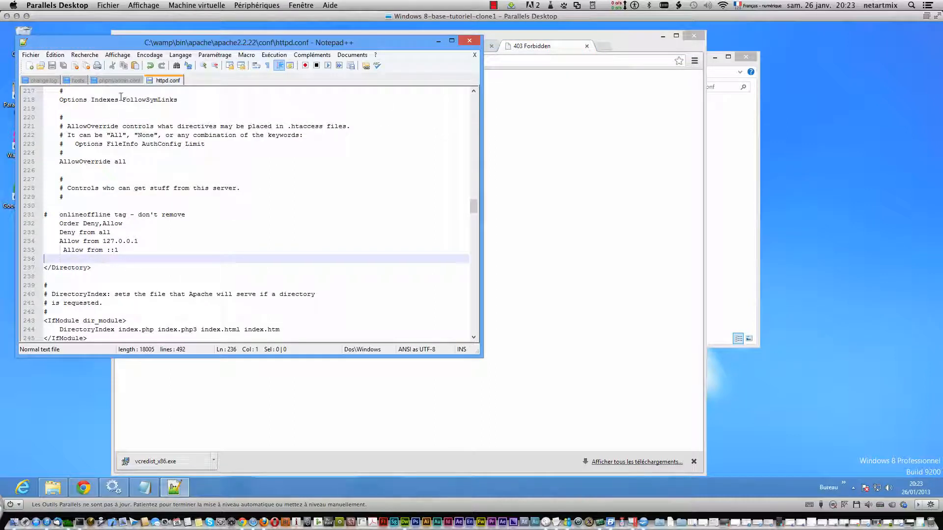
{"action": "left_click", "coordinate": [618, 35]}
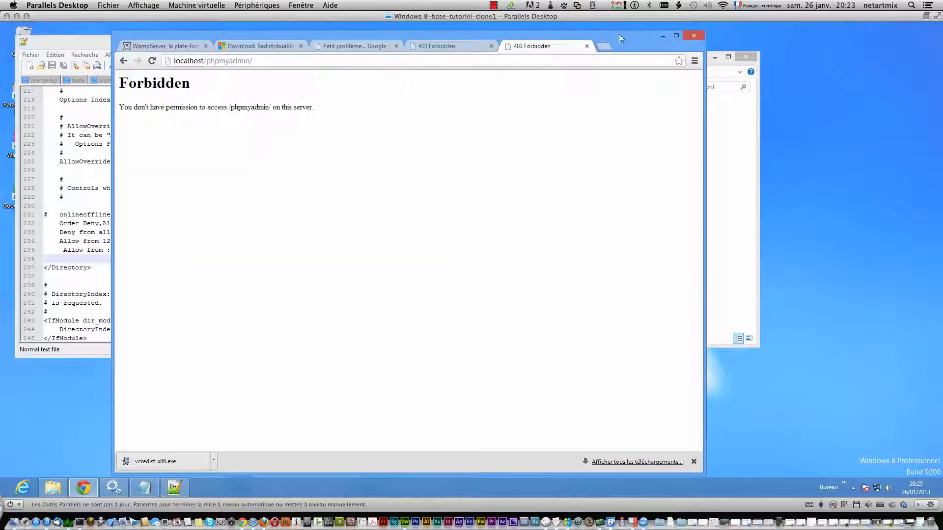
{"action": "left_click", "coordinate": [661, 37]}
{"action": "left_click", "coordinate": [566, 189]}
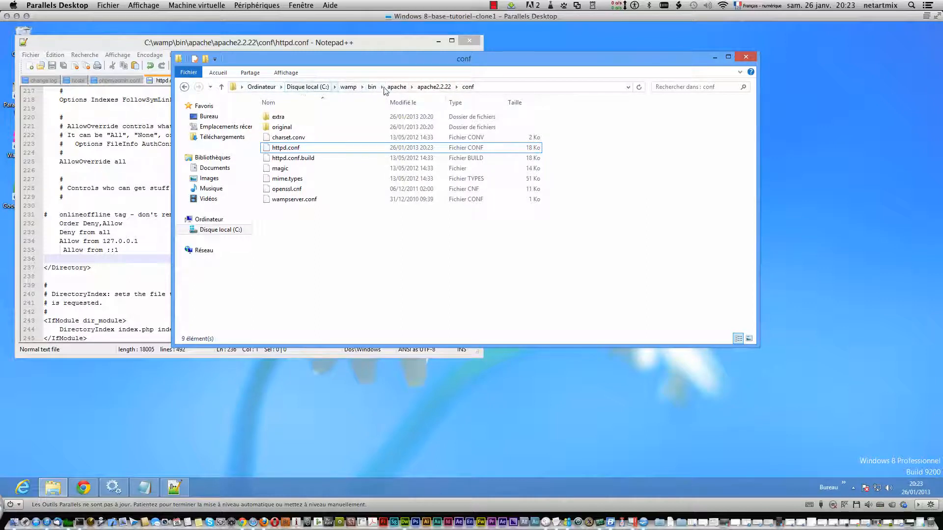
{"action": "left_click", "coordinate": [184, 87]}
{"action": "left_click", "coordinate": [185, 86]}
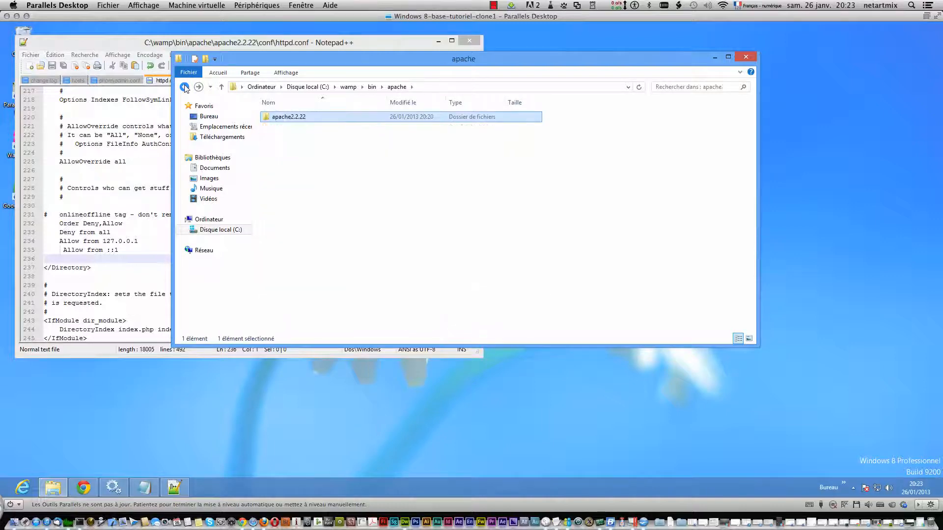
{"action": "left_click", "coordinate": [185, 87]}
{"action": "left_click", "coordinate": [185, 86]}
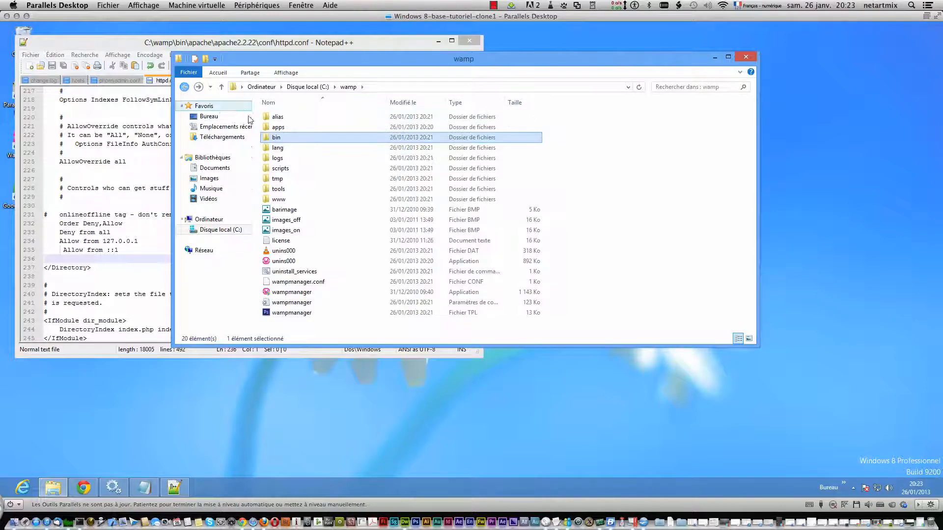
{"action": "double_click", "coordinate": [279, 121]}
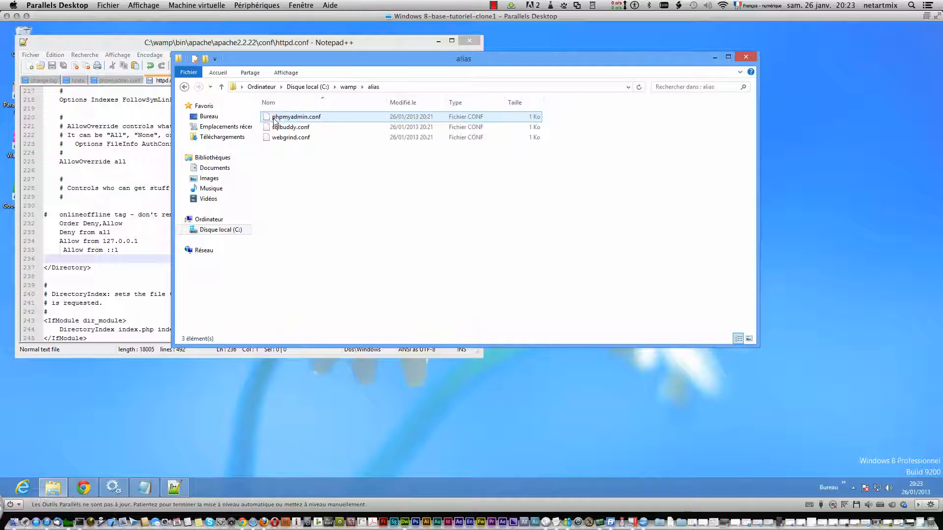
Open phpmyadmin.conf from the alias folder for editing in Notepad++.
{"action": "left_click", "coordinate": [281, 121]}
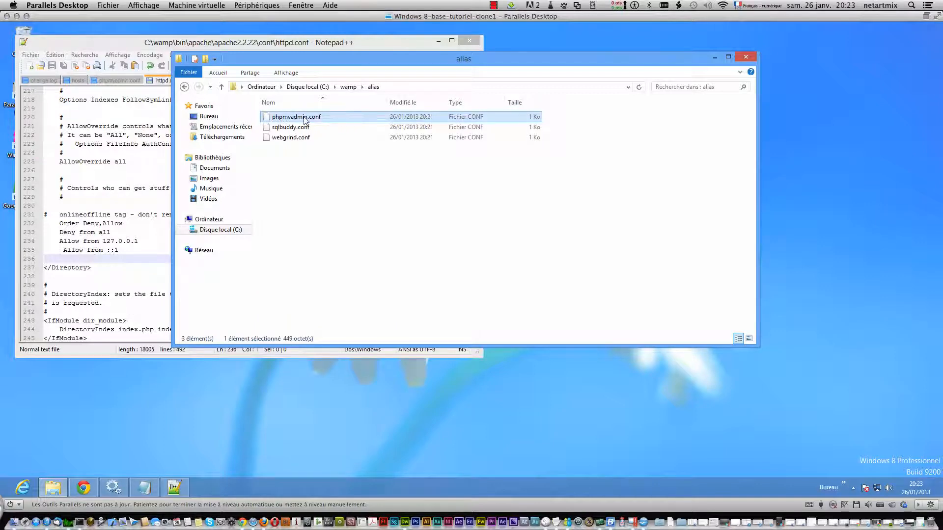
{"action": "right_click", "coordinate": [305, 118]}
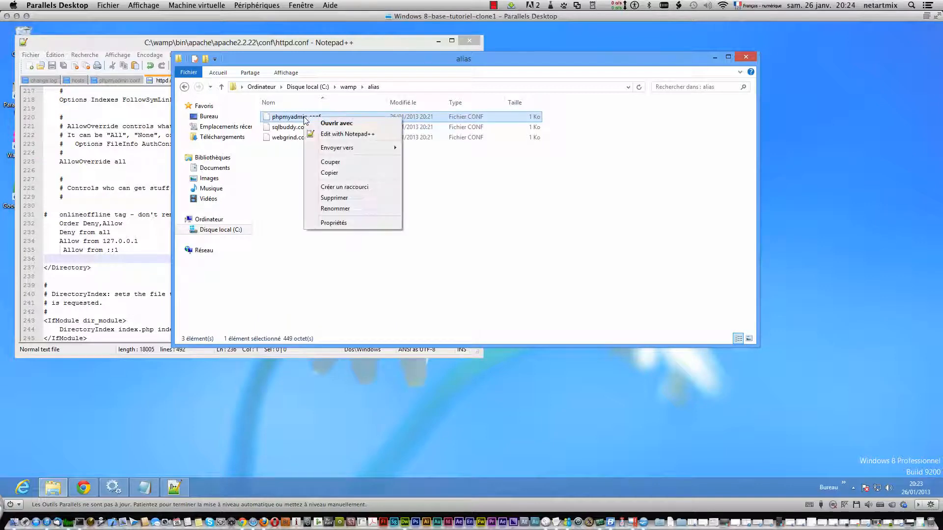
{"action": "left_click", "coordinate": [338, 134]}
Insert three blank lines after "Allow from 127.0.0.1" in the Directory block of phpmyadmin.conf.
{"action": "left_click", "coordinate": [184, 264]}
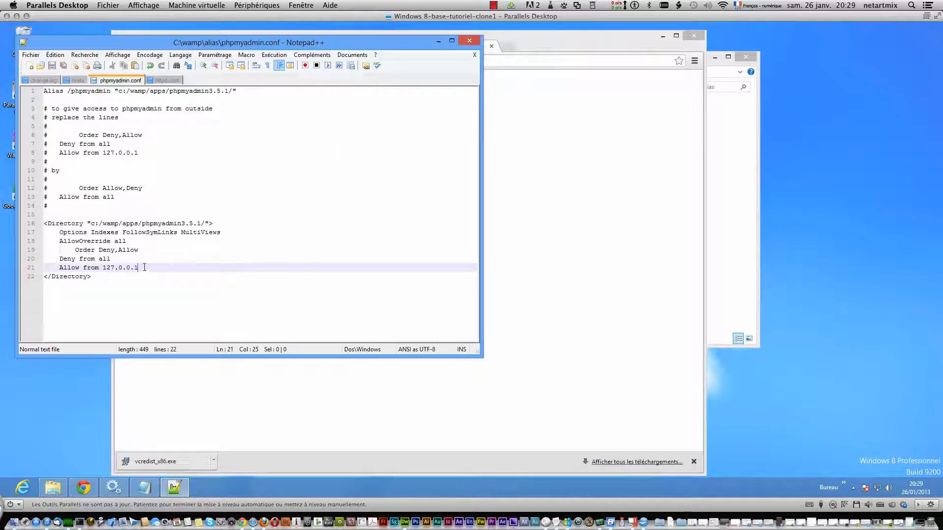
{"action": "key", "text": "Return"}
{"action": "key", "text": "Return"}
{"action": "key", "text": "Return"}
{"action": "left_click", "coordinate": [61, 278]}
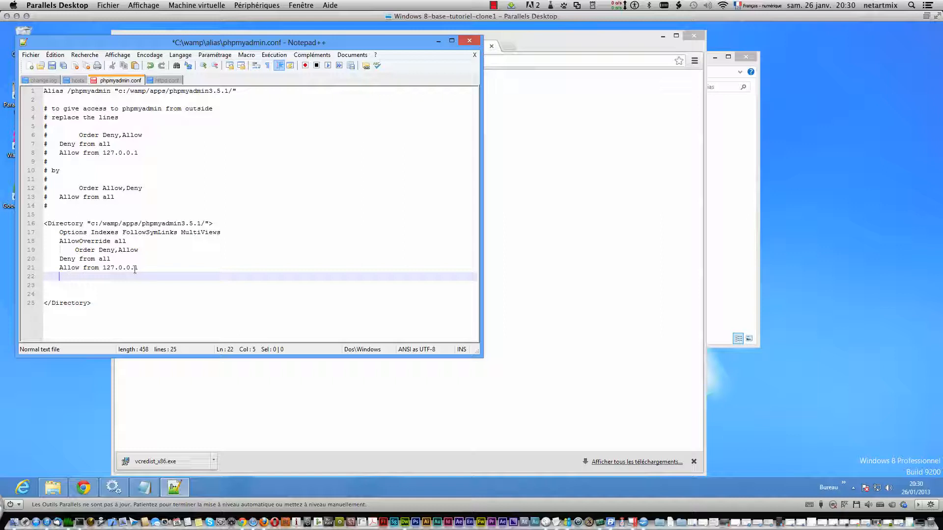
Copy the Directory block's "Allow from 127.0.0.1" directive onto the two blank lines directly below it.
{"action": "left_click_drag", "start_coordinate": [136, 268], "coordinate": [53, 264]}
{"action": "right_click", "coordinate": [62, 270]}
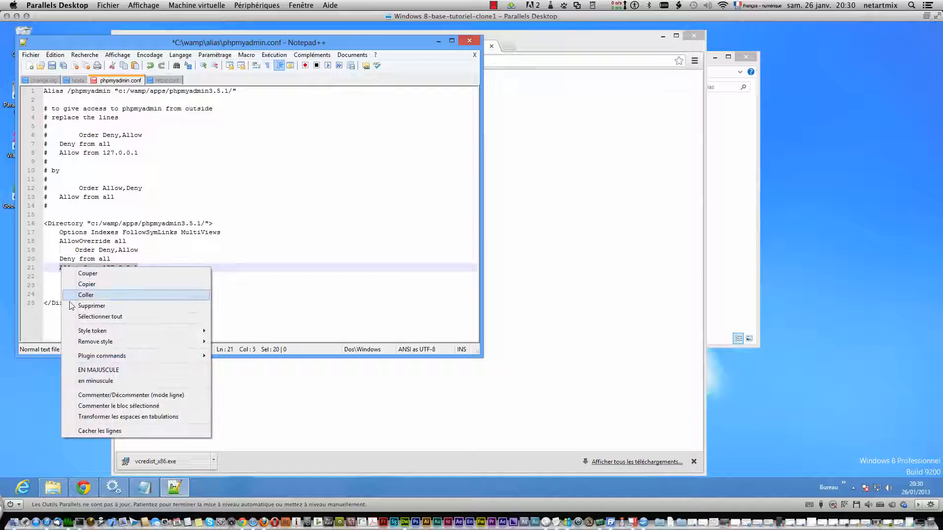
{"action": "left_click", "coordinate": [83, 284]}
{"action": "left_click", "coordinate": [80, 277]}
{"action": "right_click", "coordinate": [79, 277]}
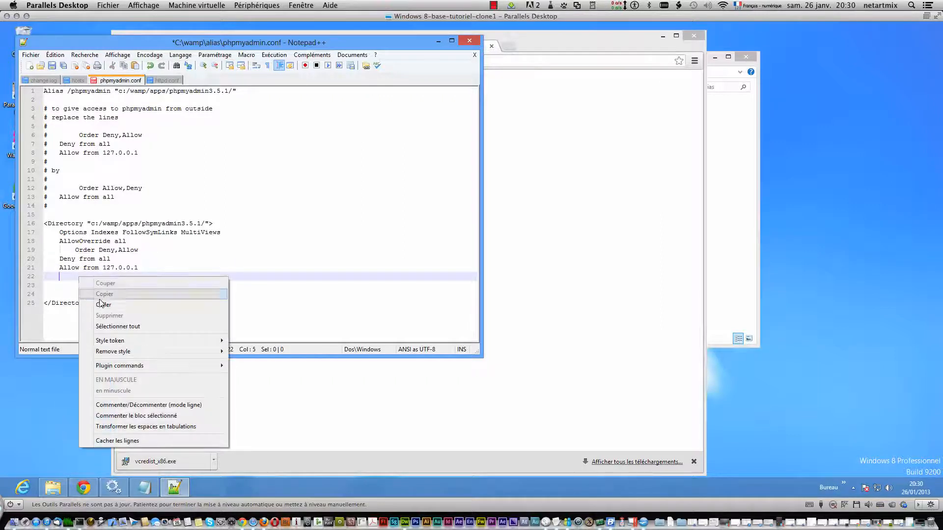
{"action": "left_click", "coordinate": [98, 303]}
{"action": "left_click", "coordinate": [77, 285]}
{"action": "right_click", "coordinate": [77, 285]}
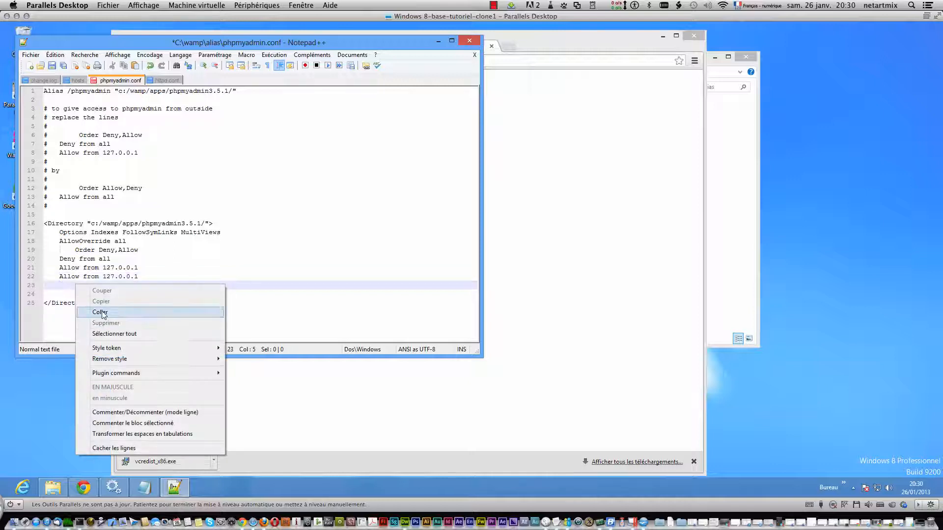
{"action": "left_click", "coordinate": [98, 312]}
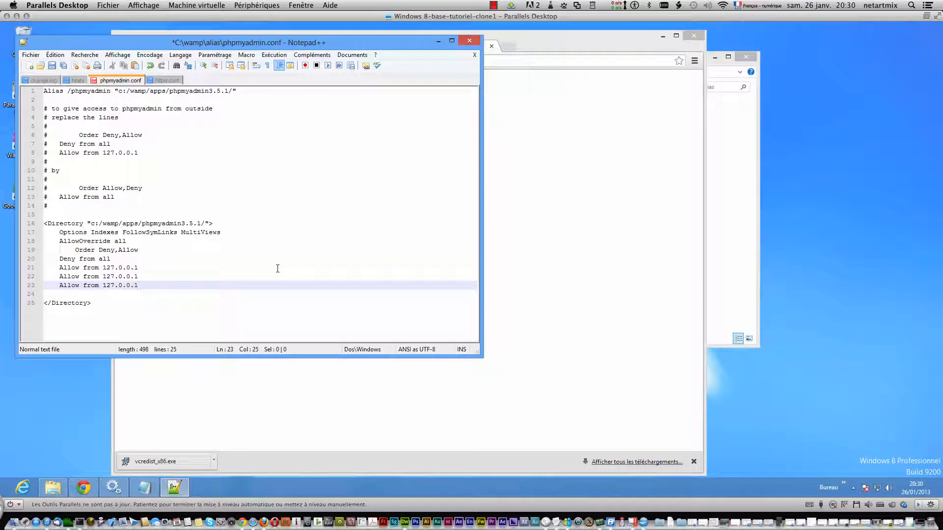
Change the first copied directive, on line 22, to "Allow from localhost".
{"action": "key", "text": "Up"}
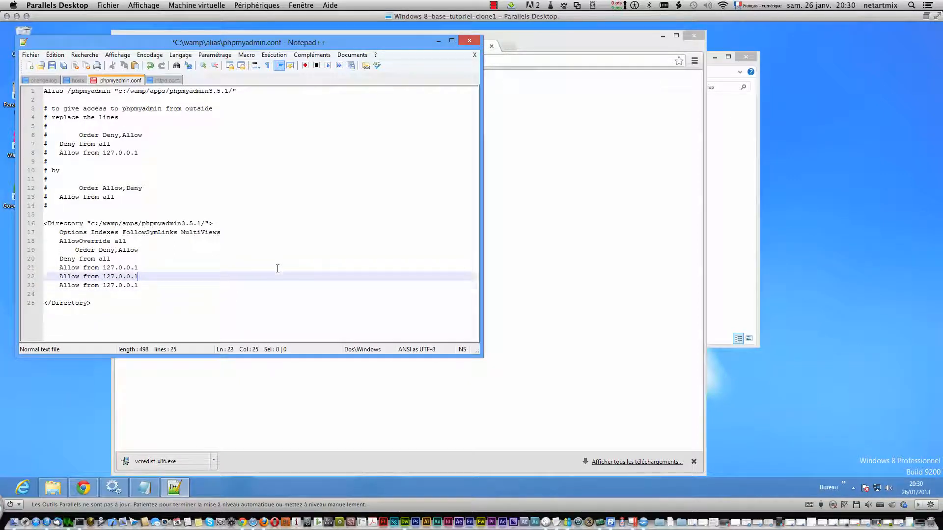
{"action": "key", "text": "BackSpace"}
{"action": "key", "text": "BackSpace"}
{"action": "key", "text": "BackSpace"}
{"action": "key", "text": "BackSpace"}
{"action": "key", "text": "BackSpace"}
{"action": "key", "text": "BackSpace"}
{"action": "key", "text": "BackSpace"}
{"action": "type", "text": "localhost"}
Change the second copied directive, on line 23, to "Allow from ::1".
{"action": "key", "text": "Down"}
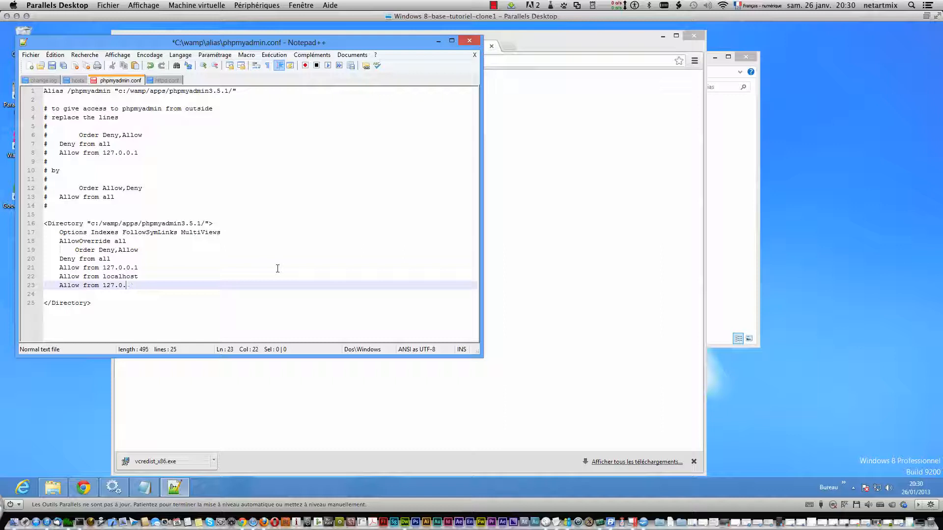
{"action": "key", "text": "BackSpace"}
{"action": "key", "text": "BackSpace"}
{"action": "key", "text": "BackSpace"}
{"action": "key", "text": "super"}
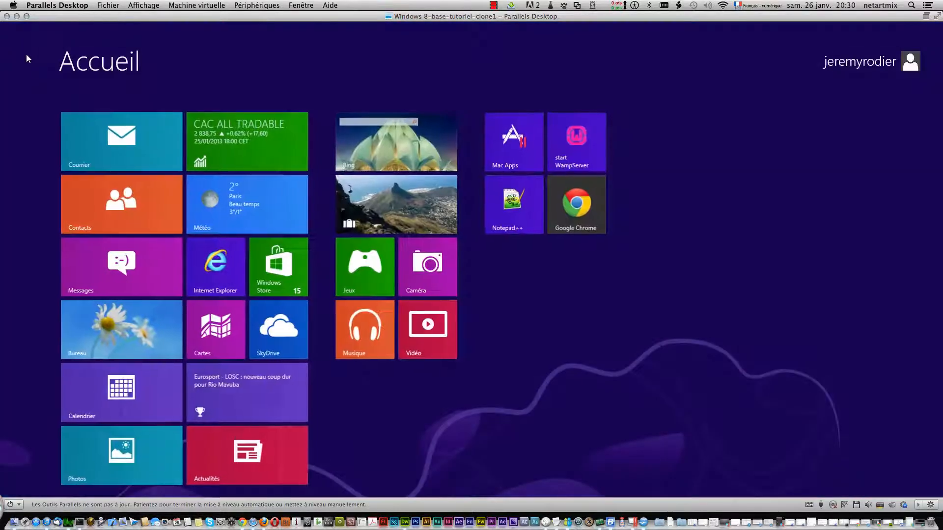
{"action": "left_click", "coordinate": [134, 339]}
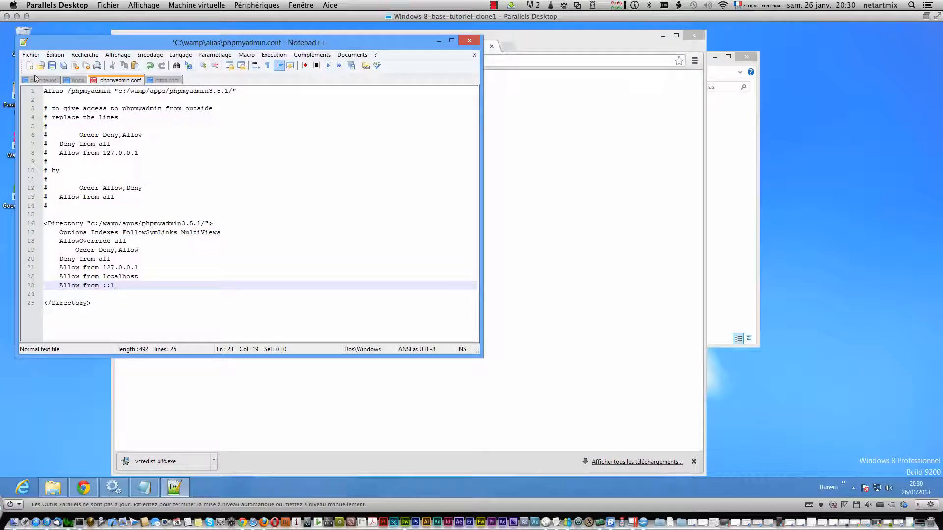
Save phpmyadmin.conf and restart all WampServer services so the new access rules are applied.
{"action": "left_click", "coordinate": [30, 55]}
{"action": "left_click", "coordinate": [58, 99]}
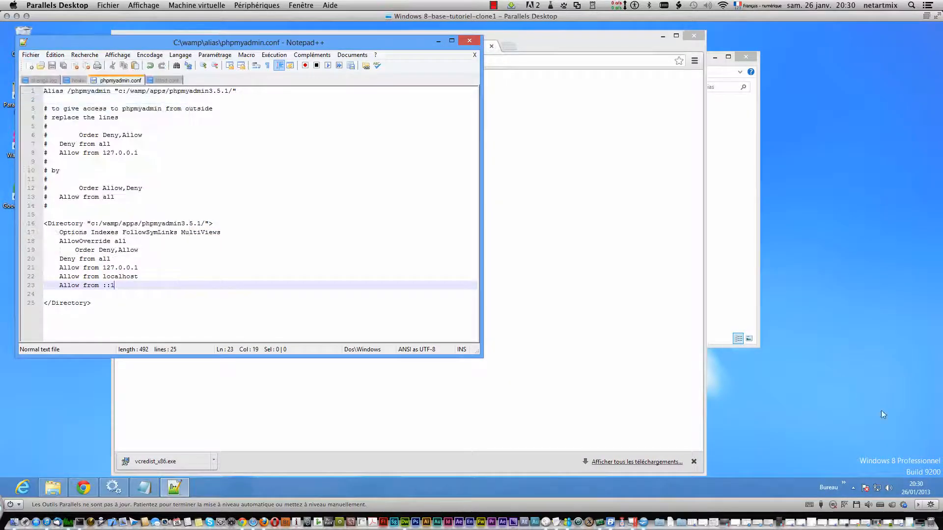
{"action": "left_click", "coordinate": [852, 489]}
{"action": "left_click", "coordinate": [860, 437]}
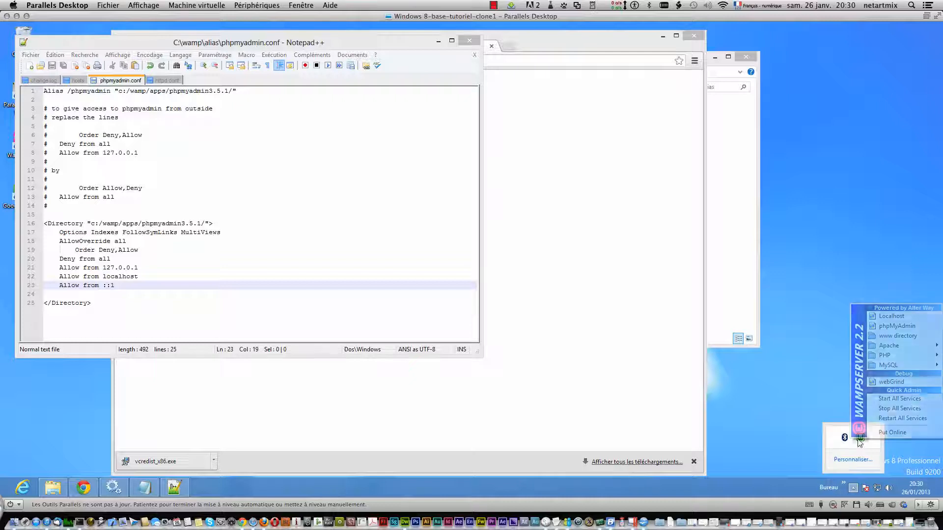
{"action": "left_click", "coordinate": [880, 418]}
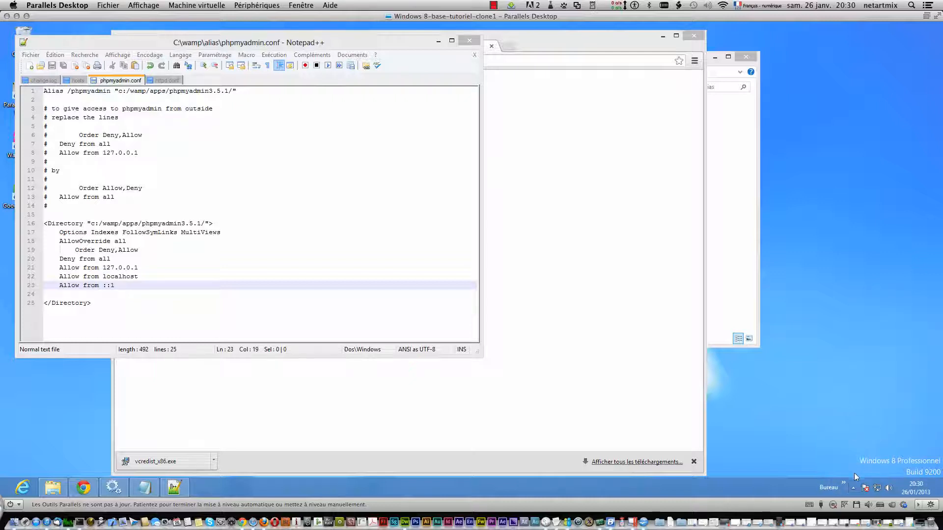
Open phpMyAdmin through WampServer and widen the browser window to show its home page.
{"action": "left_click", "coordinate": [853, 488]}
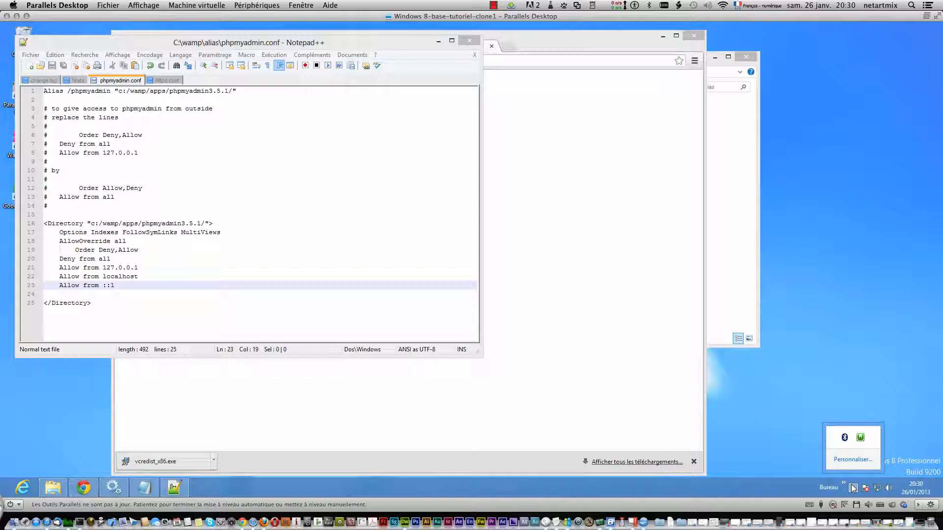
{"action": "left_click", "coordinate": [860, 438]}
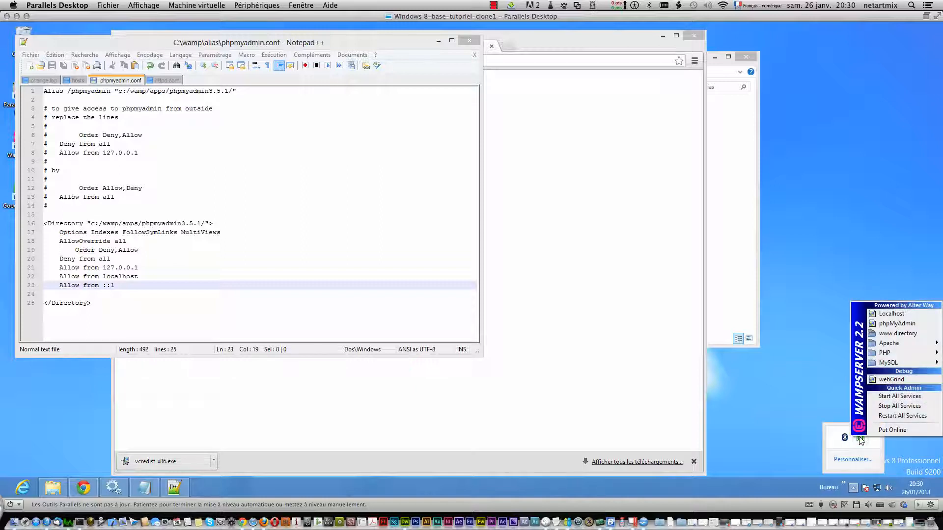
{"action": "left_click", "coordinate": [891, 323]}
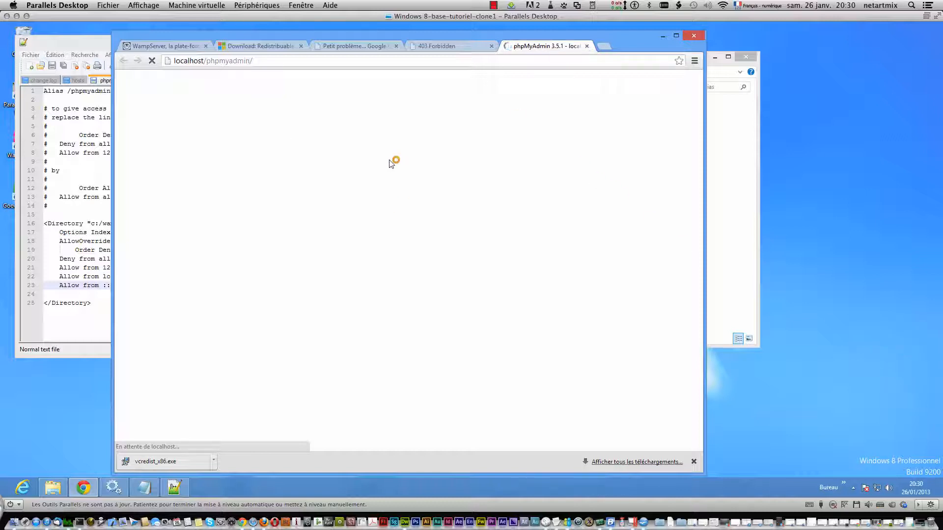
{"action": "left_click_drag", "start_coordinate": [703, 270], "coordinate": [878, 272]}
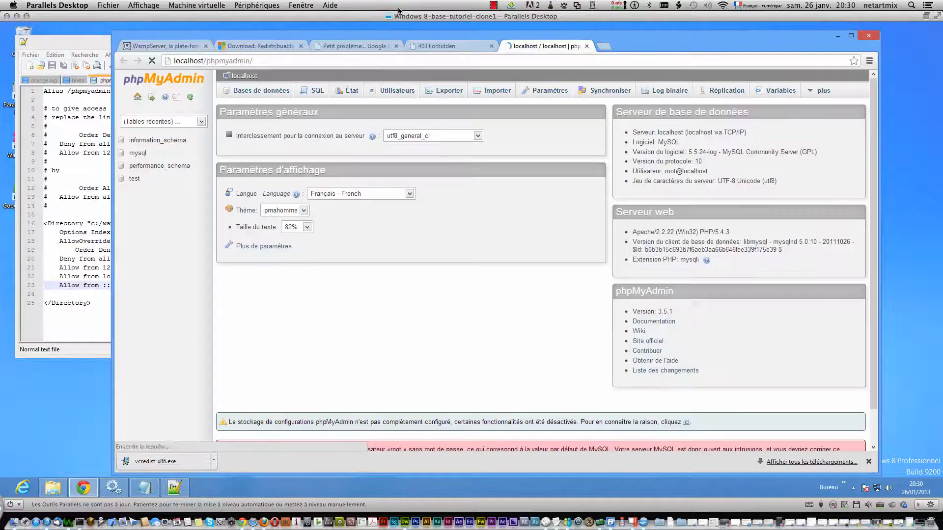
Switch to the browser tab holding the failed 127.0.0.1 page.
{"action": "left_click", "coordinate": [392, 47]}
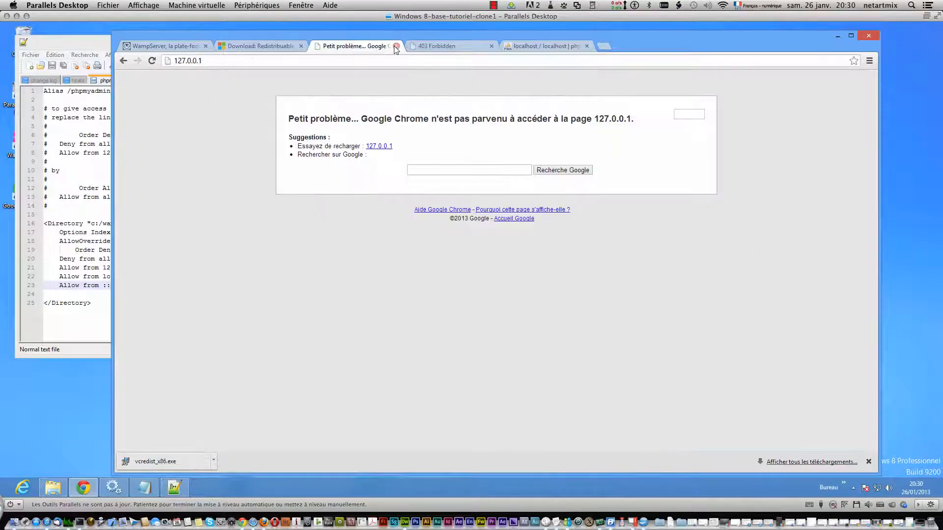